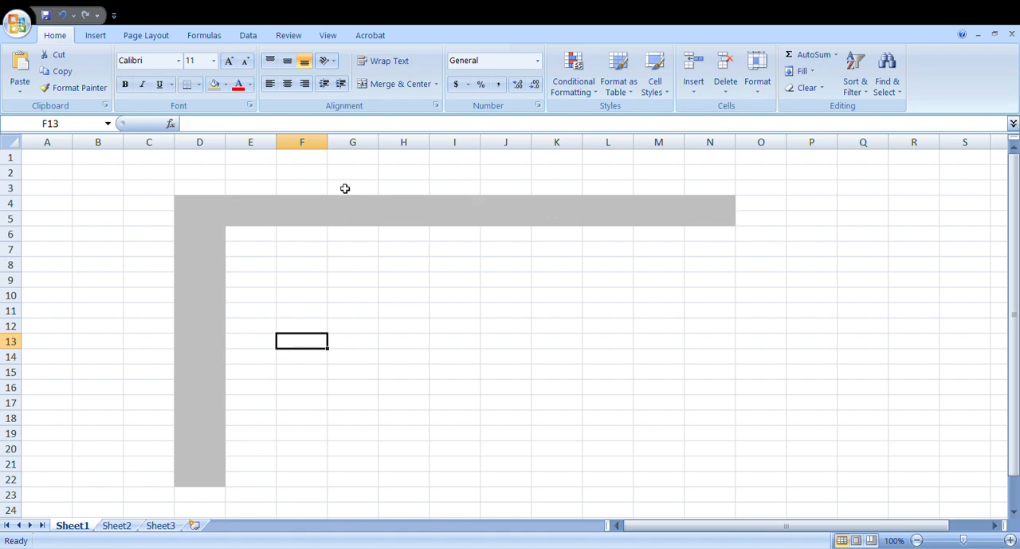
{"action": "left_click", "coordinate": [221, 208]}
{"action": "left_click_drag", "start_coordinate": [222, 214], "coordinate": [714, 218]}
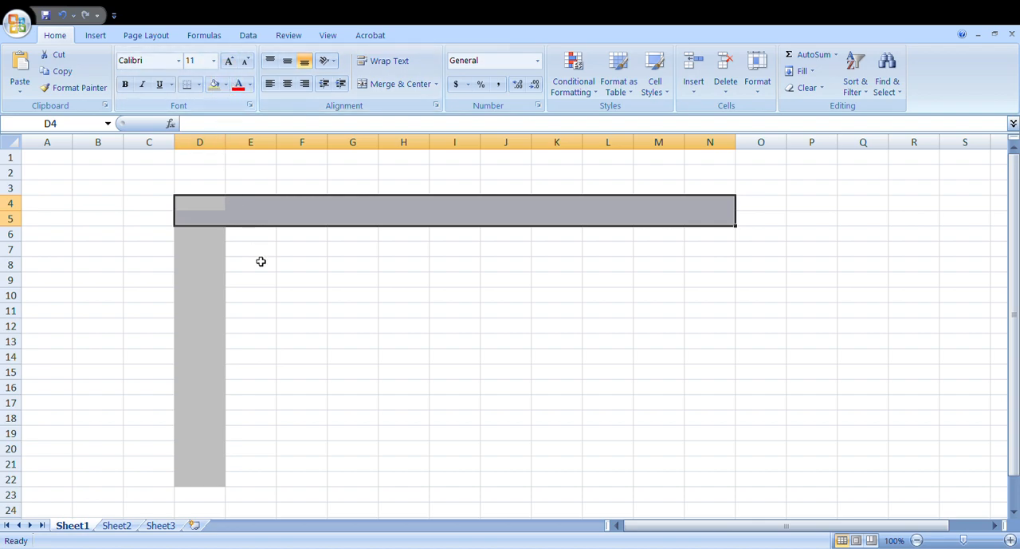
{"action": "left_click", "coordinate": [208, 239]}
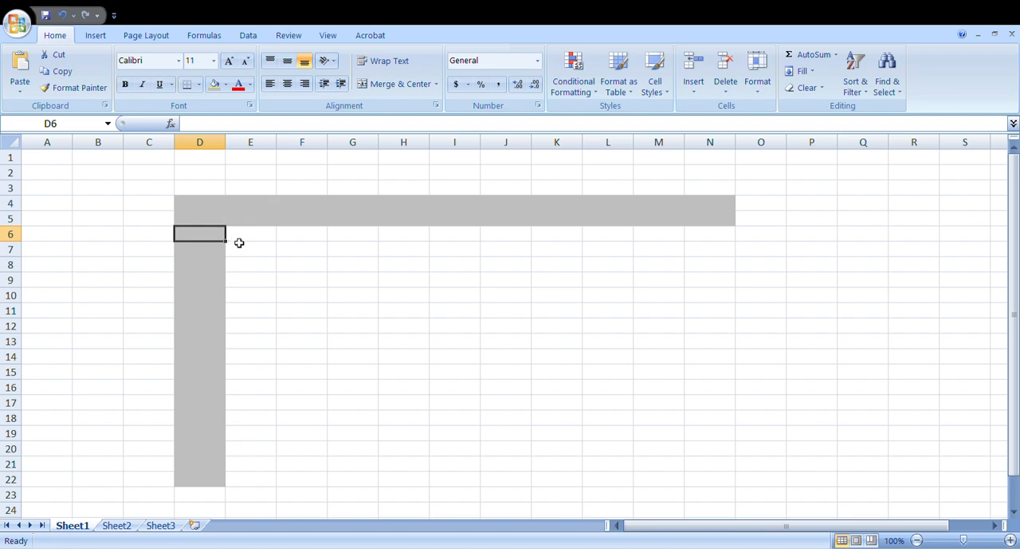
{"action": "left_click", "coordinate": [203, 217]}
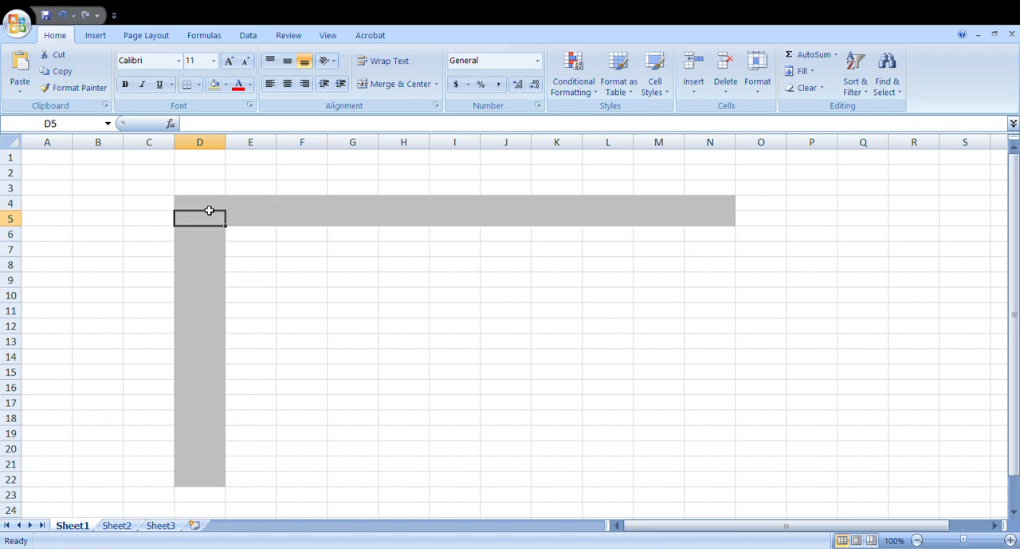
Step: Enter the column headings Name in D4 and Maths in E4 of the shaded header row
{"action": "left_click", "coordinate": [210, 207]}
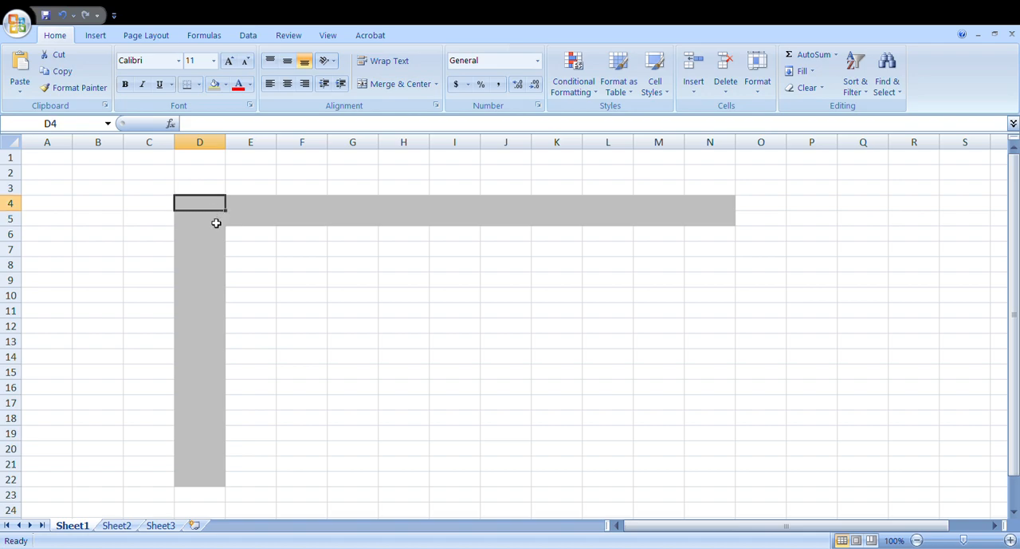
{"action": "left_click", "coordinate": [216, 224]}
{"action": "left_click", "coordinate": [219, 209]}
{"action": "type", "text": "Name"}
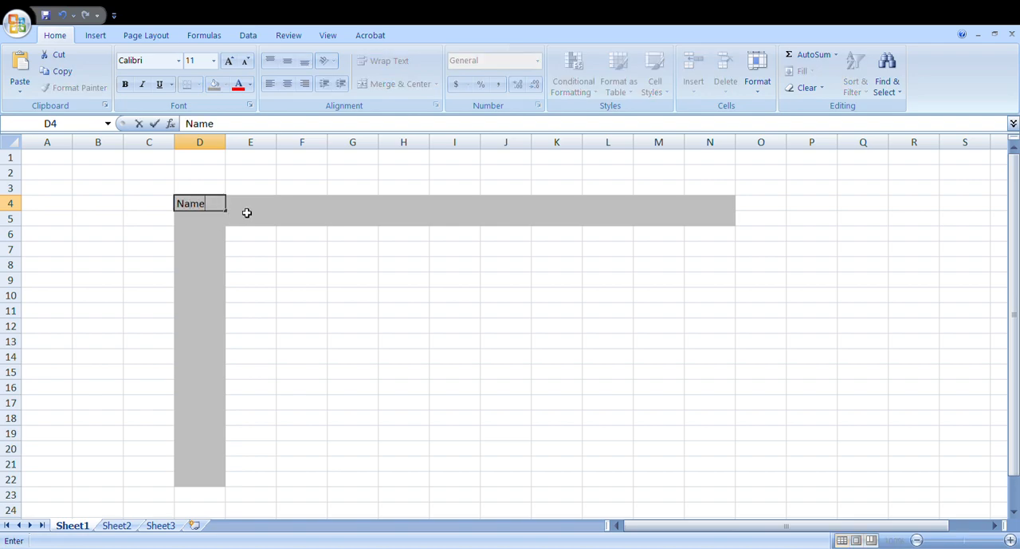
{"action": "left_click", "coordinate": [257, 210]}
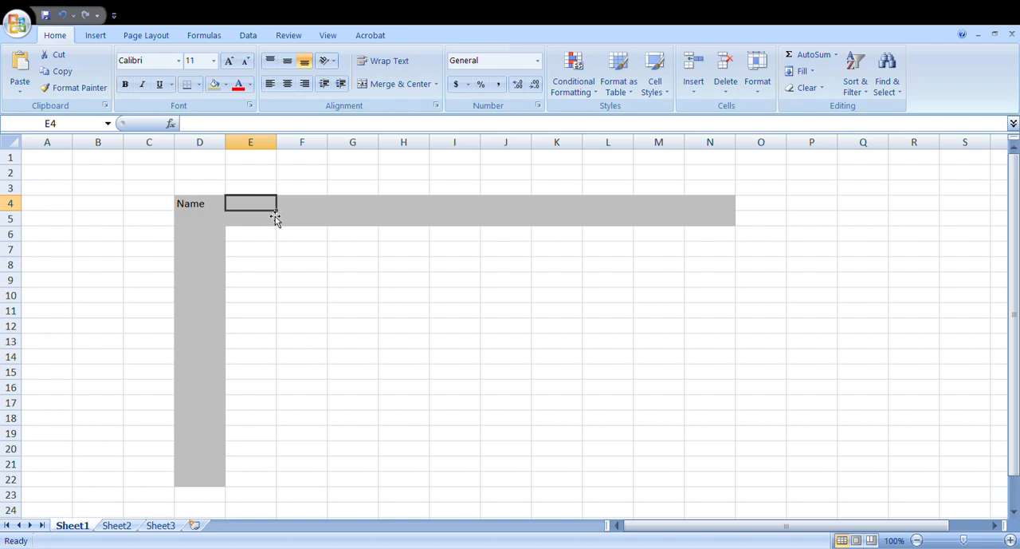
{"action": "type", "text": "Maths"}
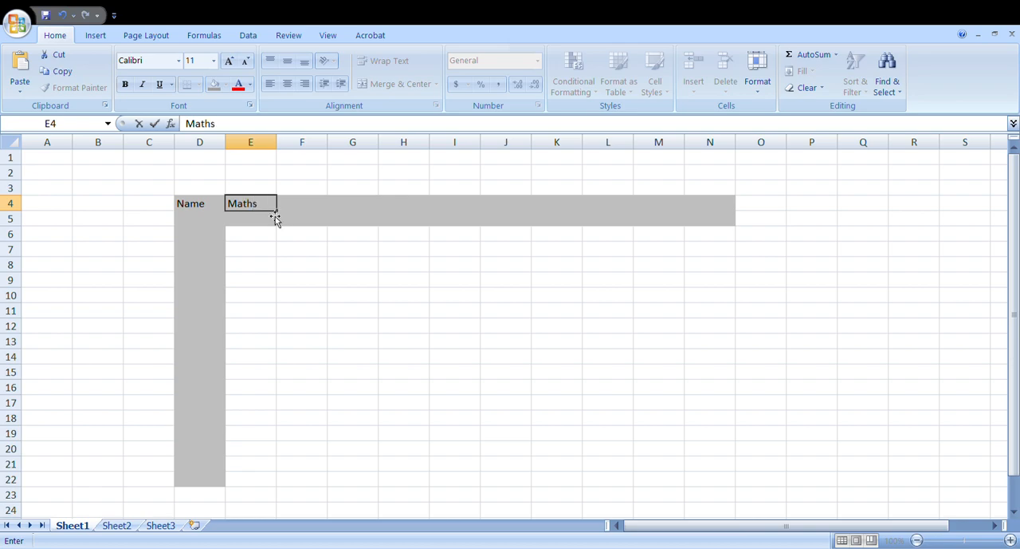
{"action": "key", "text": "Tab"}
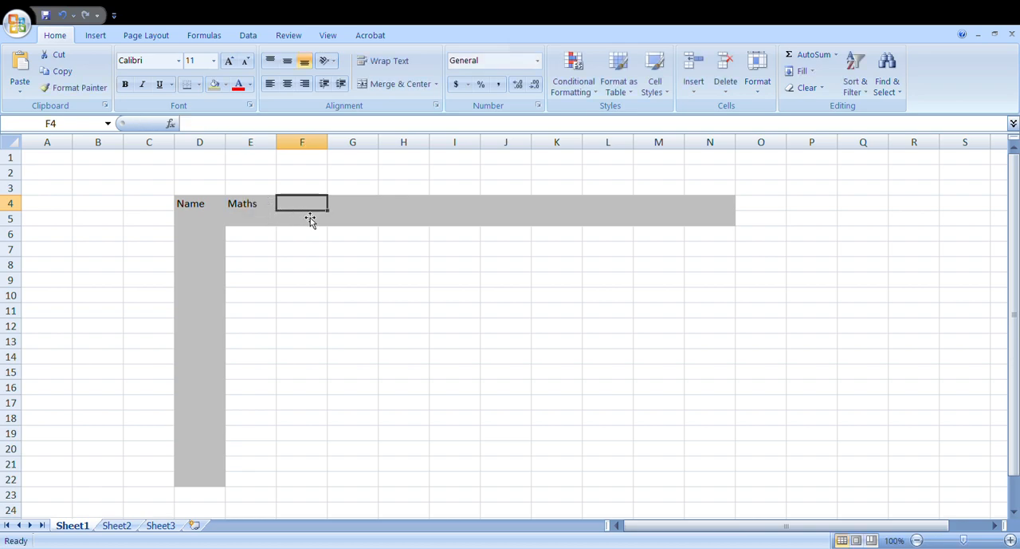
Step: Add the subject headings Chemistry, Physics and History in cells F4 to H4
{"action": "type", "text": "Chemistry"}
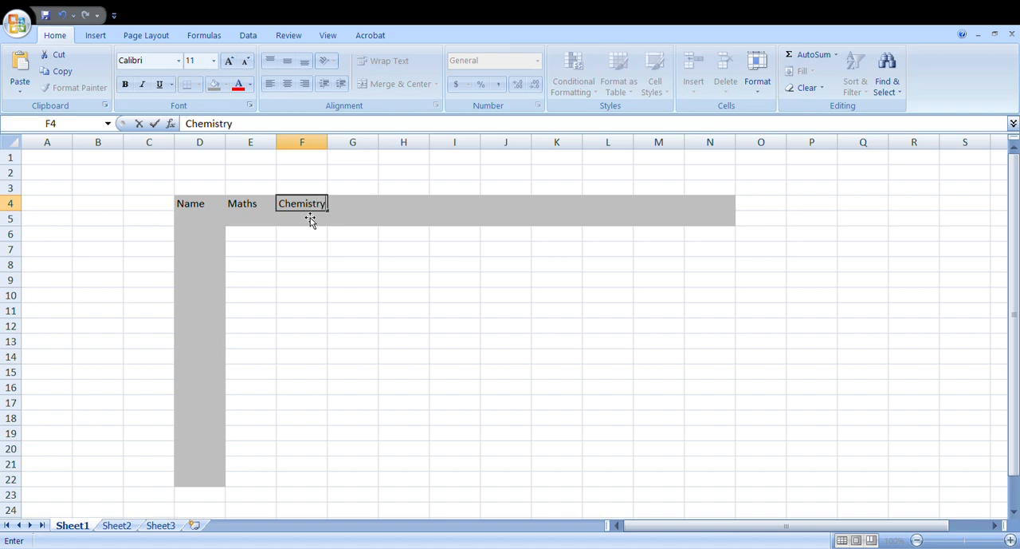
{"action": "key", "text": "Tab"}
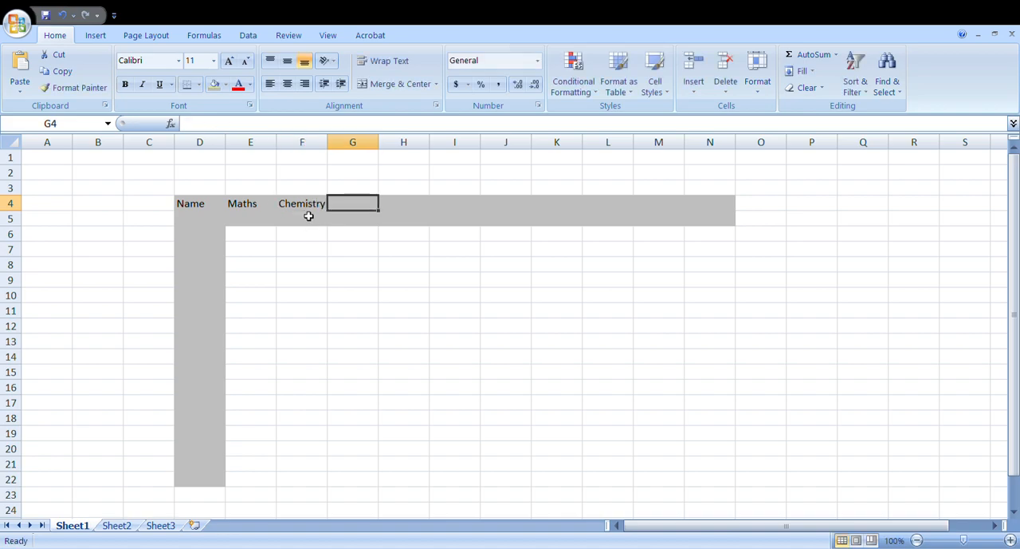
{"action": "type", "text": "Physics"}
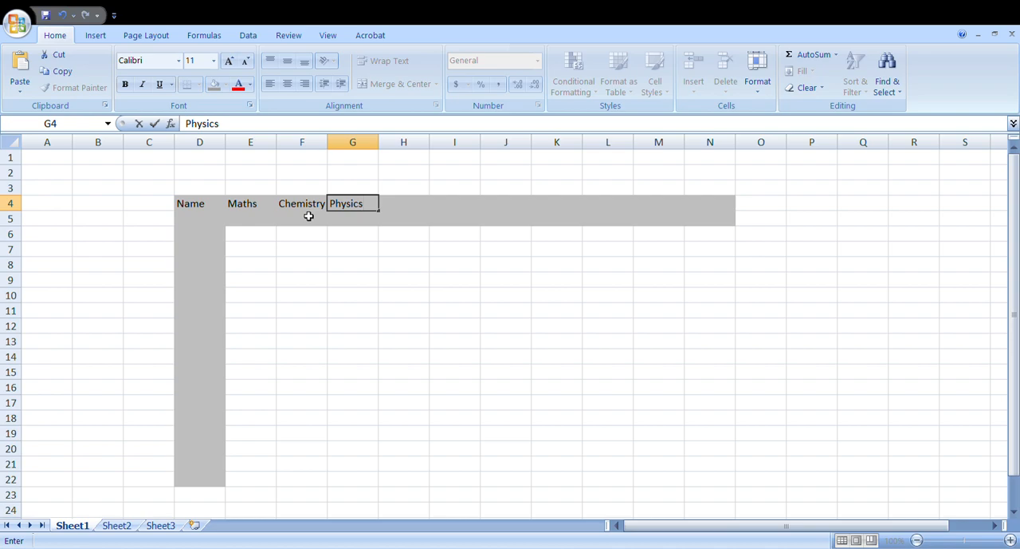
{"action": "left_click", "coordinate": [396, 210]}
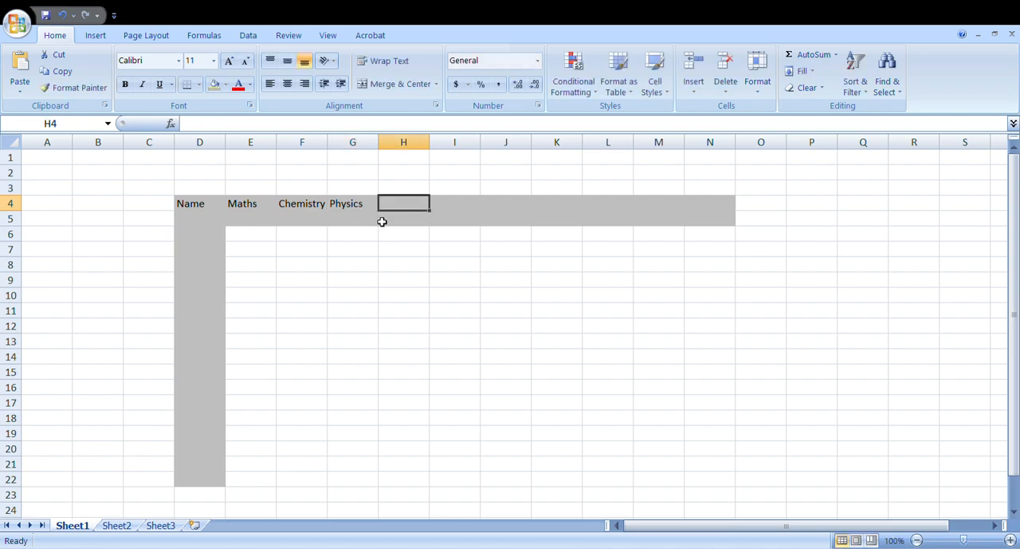
{"action": "type", "text": "History"}
{"action": "left_click", "coordinate": [382, 223]}
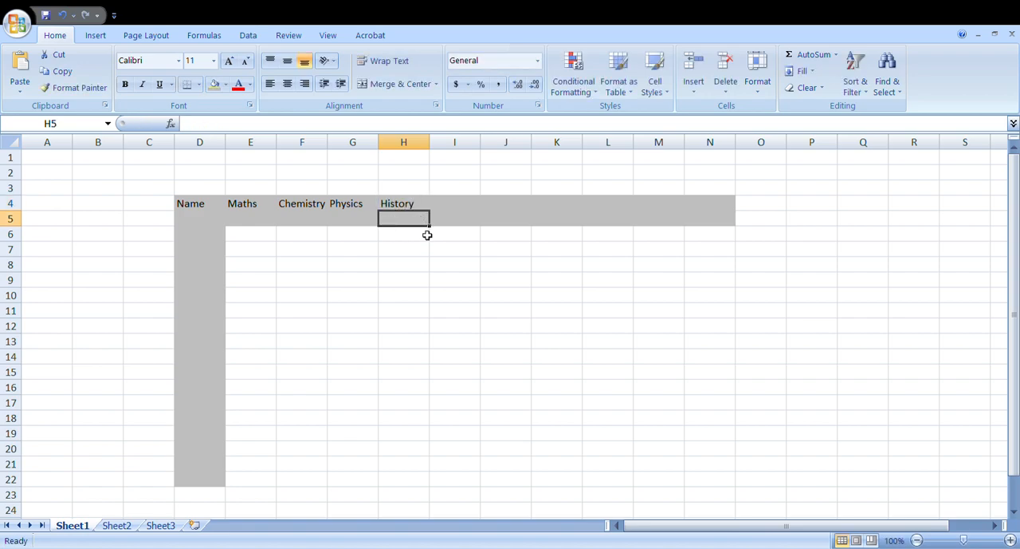
Step: Enter Mr. A and Mr. B in cells D6 and D7 of the shaded name column
{"action": "left_click", "coordinate": [208, 236]}
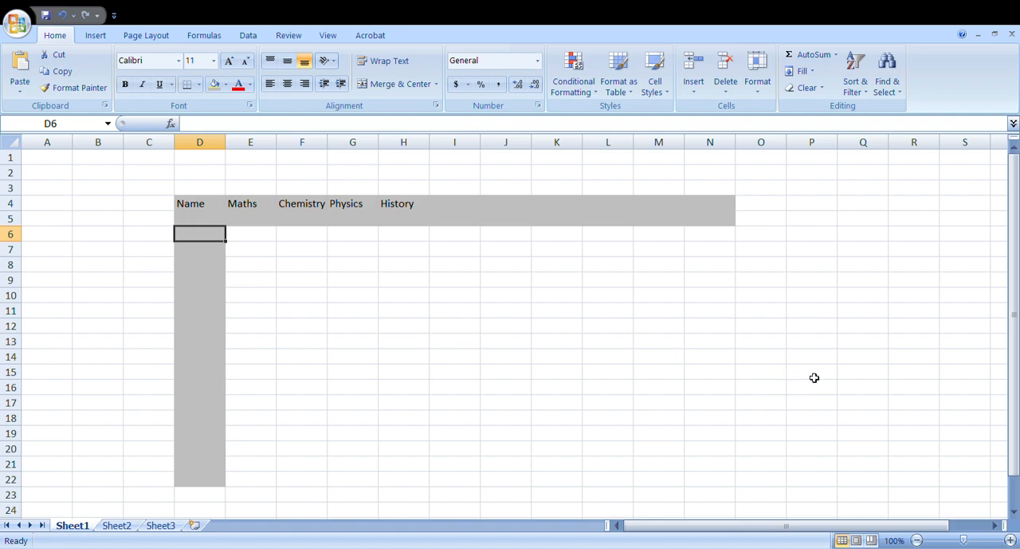
{"action": "type", "text": "Mr. A"}
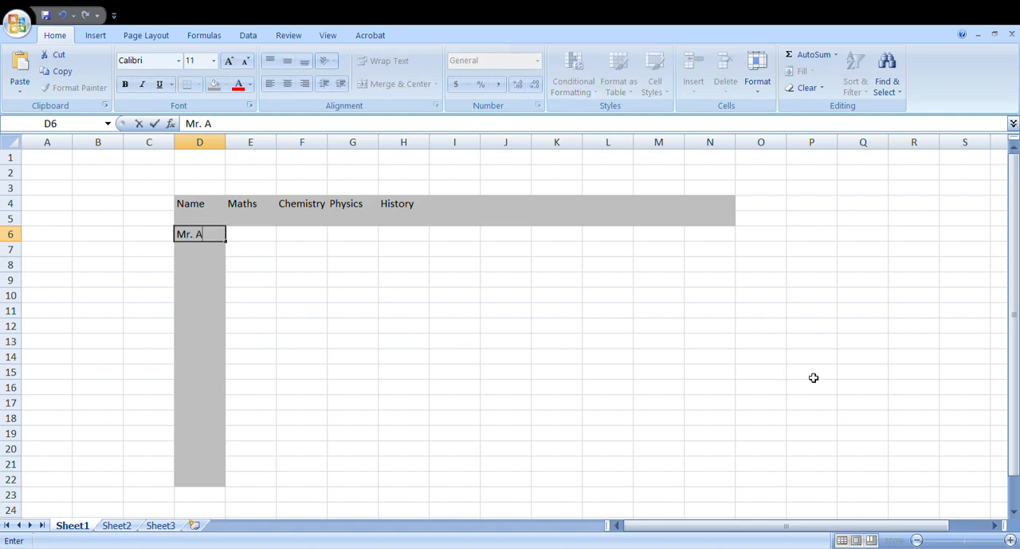
{"action": "key", "text": "Return"}
{"action": "type", "text": "Mr. B"}
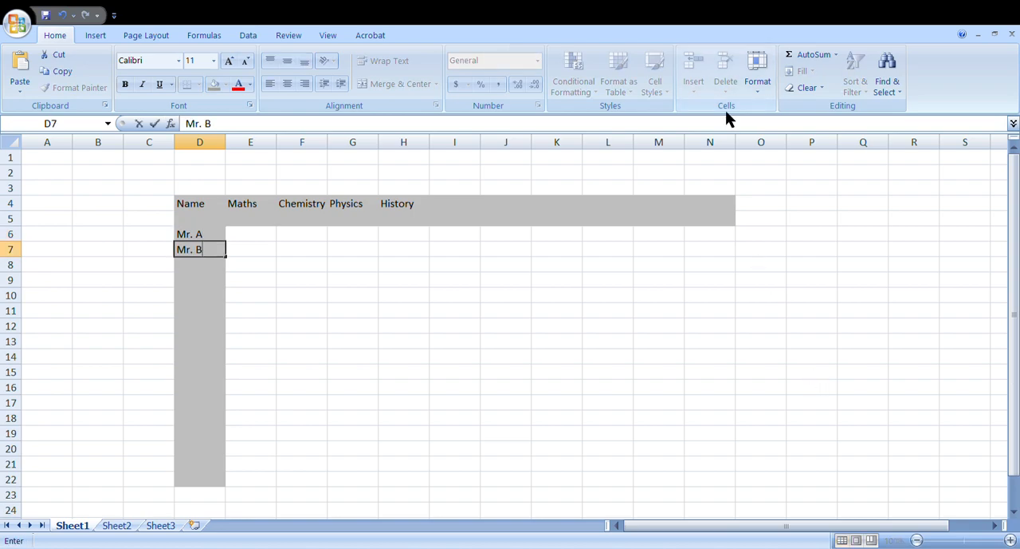
{"action": "left_click", "coordinate": [446, 341]}
Step: Continue the name column with Mr. C, Mr. D and Mr. E in cells D8 to D10
{"action": "scroll", "coordinate": [451, 337], "scroll_direction": "up", "scroll_amount": 1}
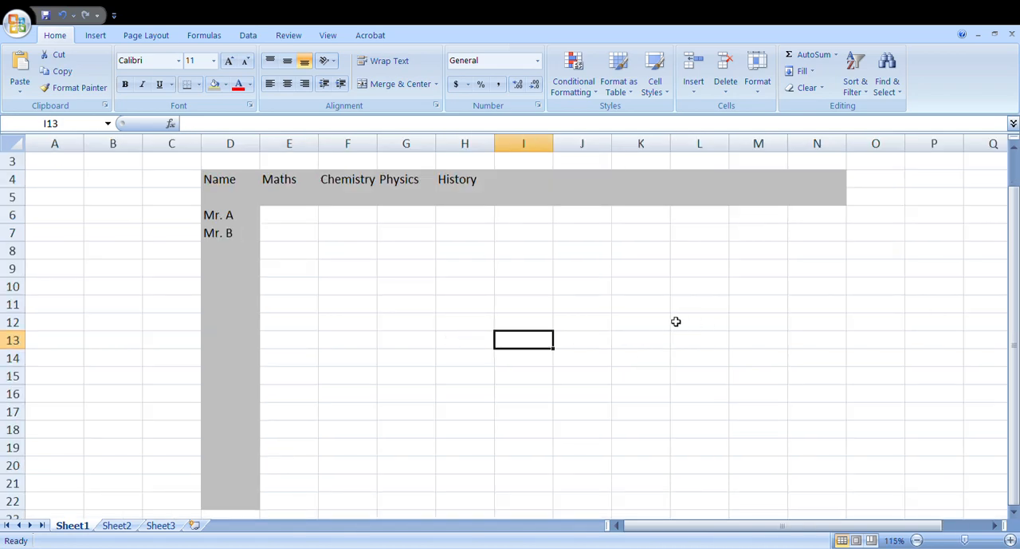
{"action": "scroll", "coordinate": [676, 322], "scroll_direction": "right", "scroll_amount": 1}
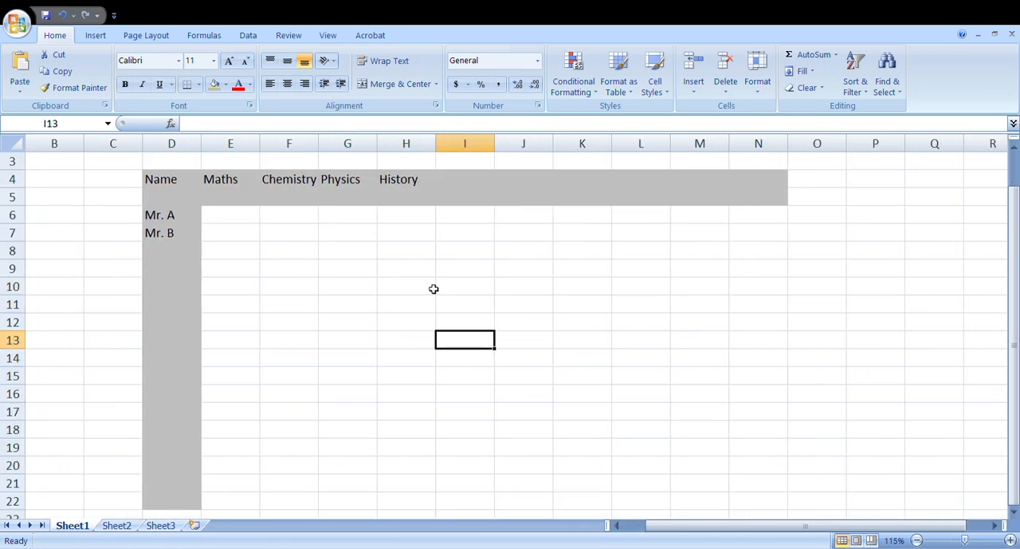
{"action": "scroll", "coordinate": [499, 351], "scroll_direction": "up", "scroll_amount": 1}
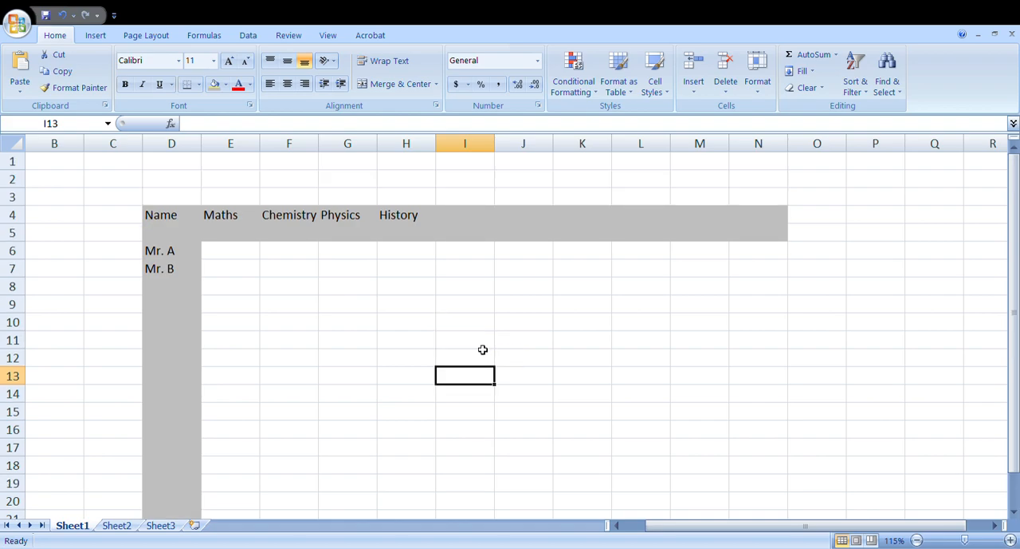
{"action": "scroll", "coordinate": [482, 349], "scroll_direction": "up", "scroll_amount": 1}
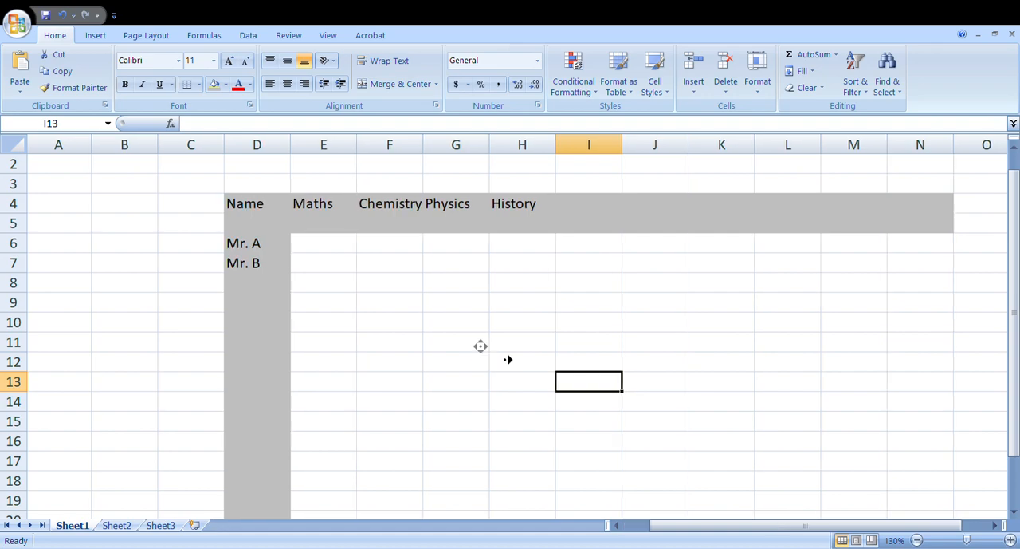
{"action": "scroll", "coordinate": [499, 352], "scroll_direction": "right", "scroll_amount": 1}
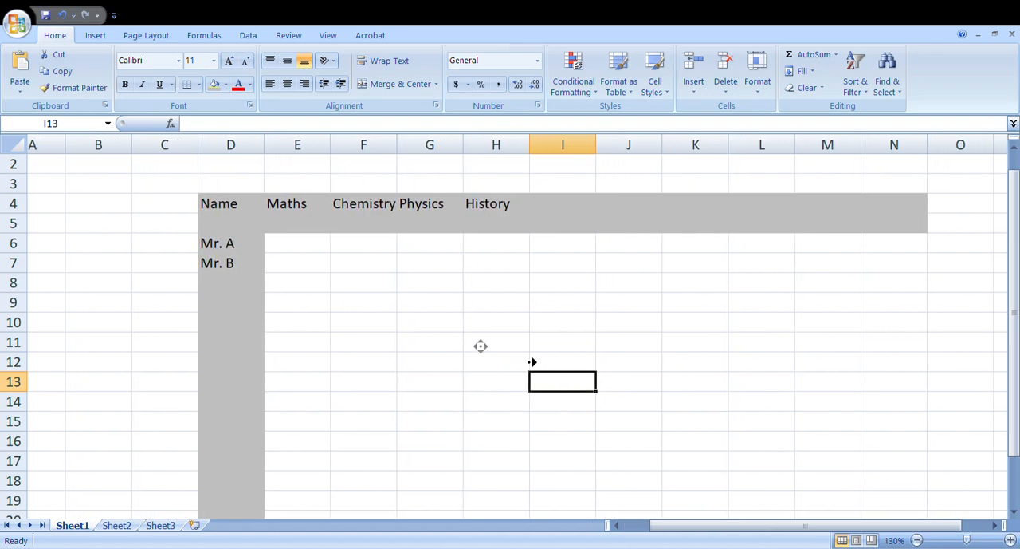
{"action": "left_click", "coordinate": [200, 281]}
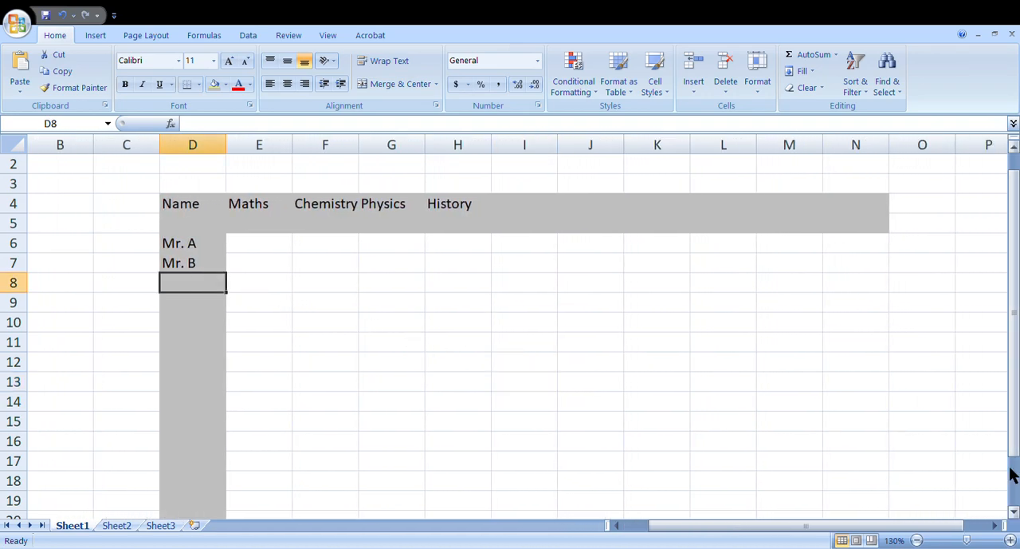
{"action": "type", "text": "Mr. C"}
{"action": "key", "text": "Return"}
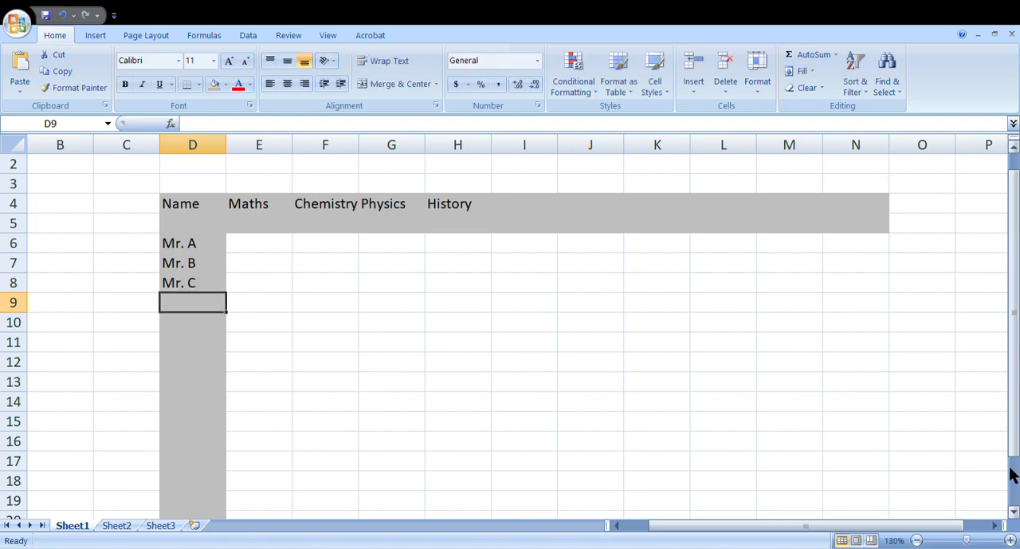
{"action": "type", "text": "Mr. D"}
{"action": "key", "text": "Return"}
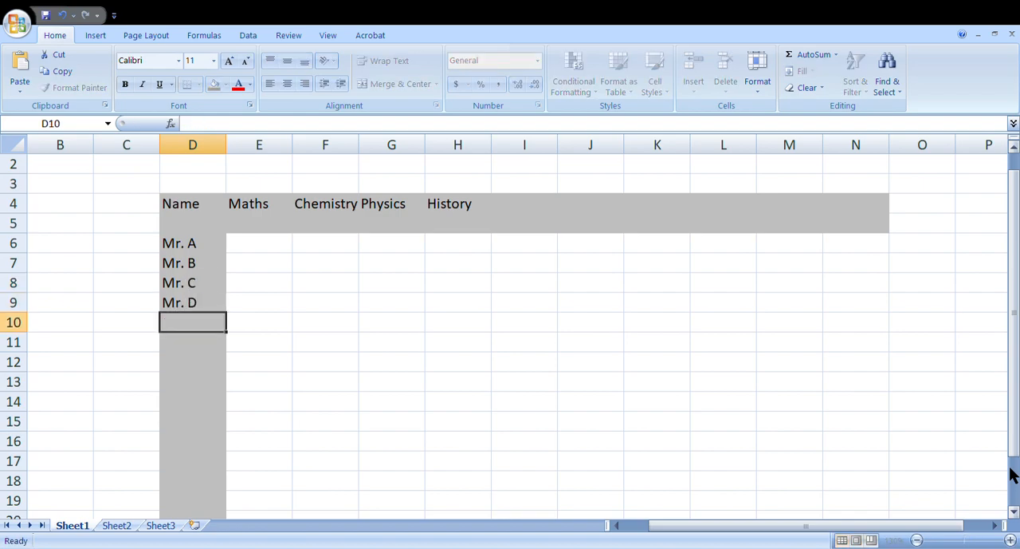
{"action": "type", "text": "M"}
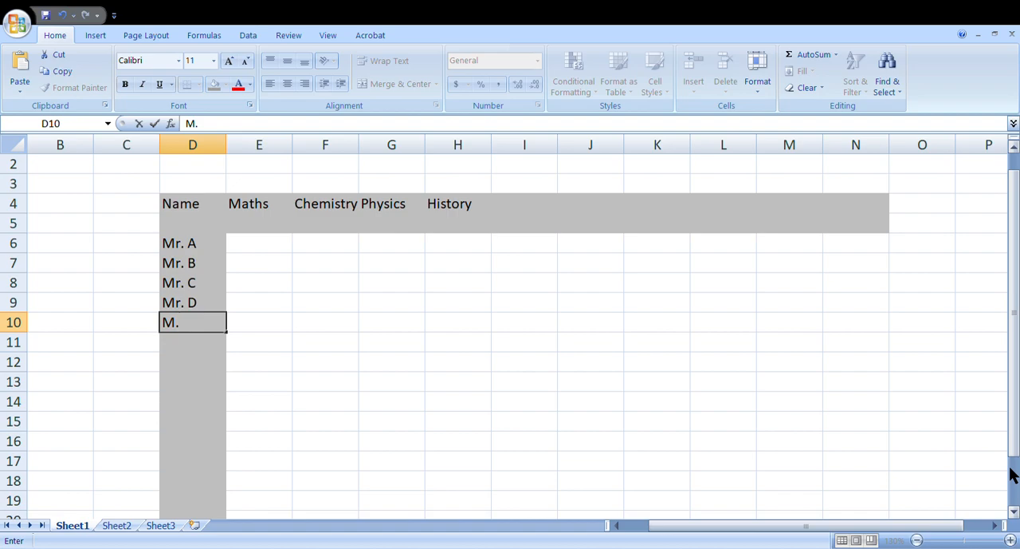
{"action": "type", "text": "r. E"}
{"action": "key", "text": "Return"}
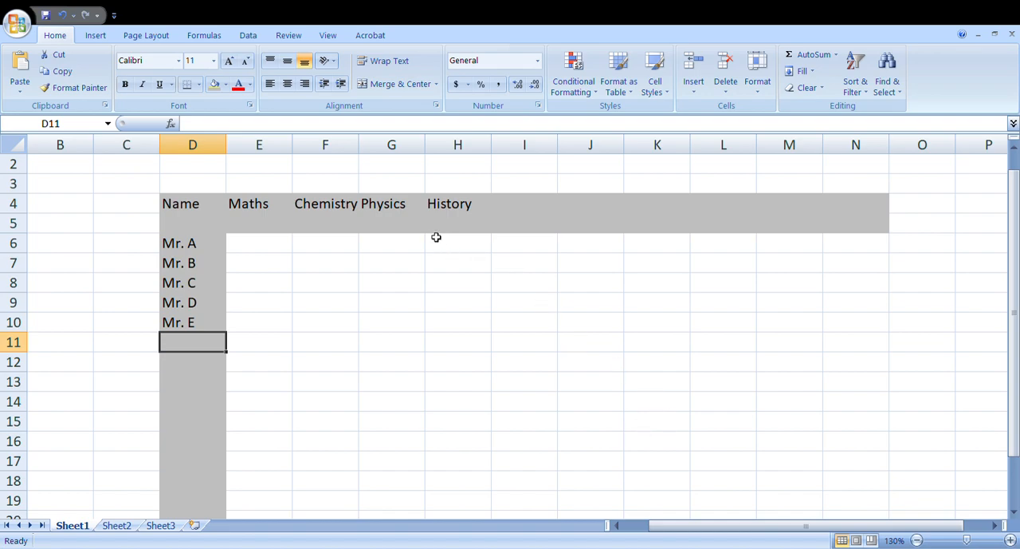
{"action": "left_click", "coordinate": [248, 248]}
{"action": "left_click", "coordinate": [255, 230]}
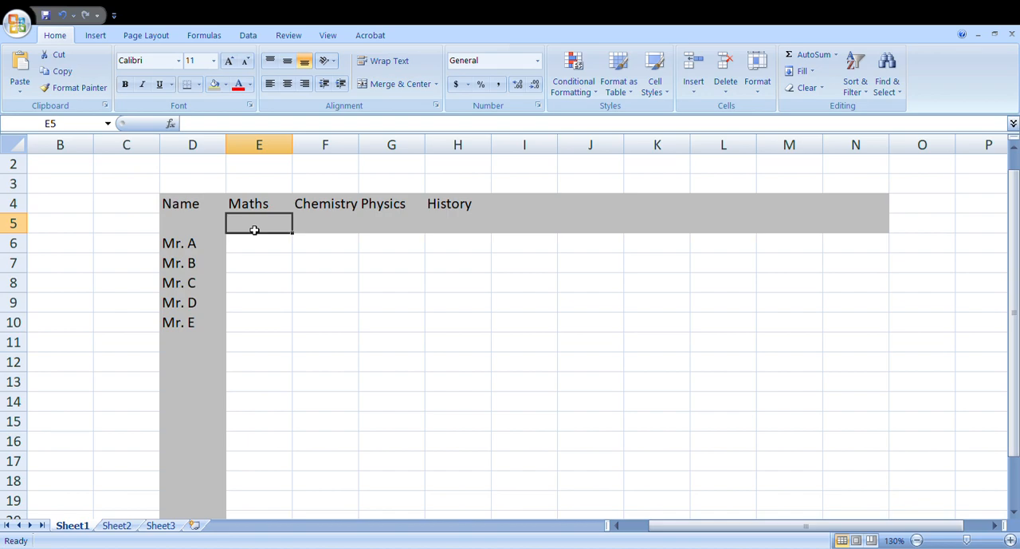
{"action": "left_click", "coordinate": [298, 269]}
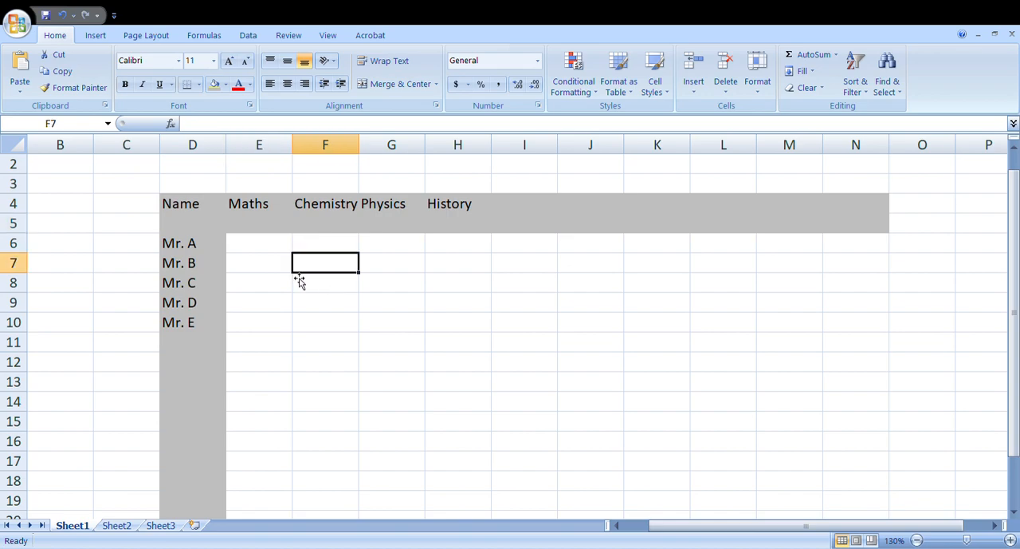
{"action": "left_click", "coordinate": [252, 280]}
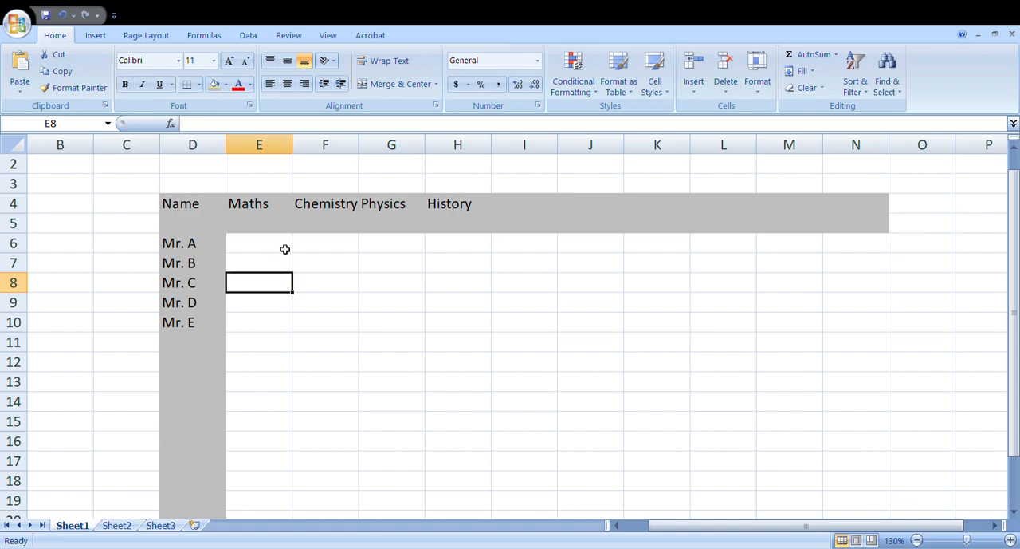
Step: Enter 75 under Maths in E5 and 80 under Chemistry in F5
{"action": "left_click", "coordinate": [265, 222]}
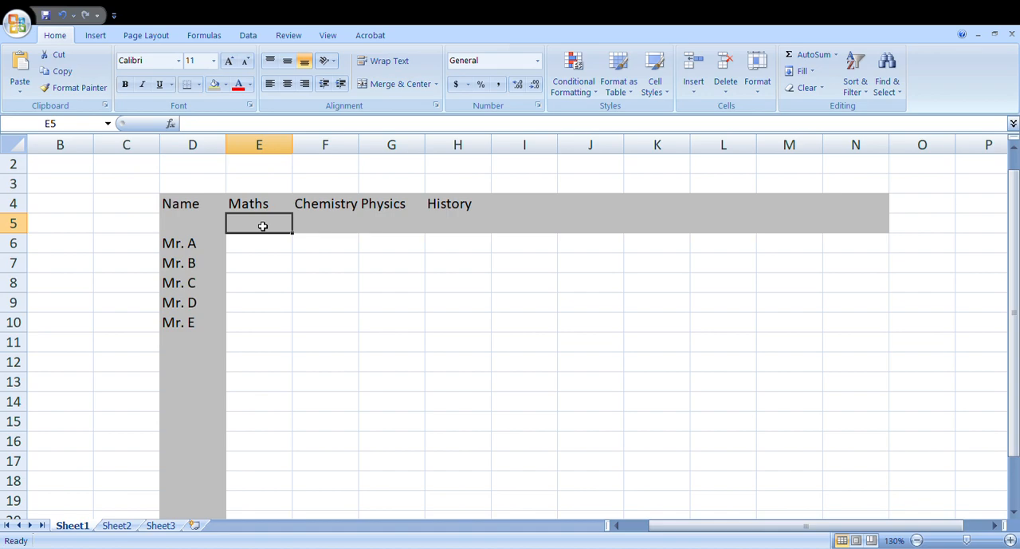
{"action": "type", "text": "75"}
{"action": "key", "text": "Return"}
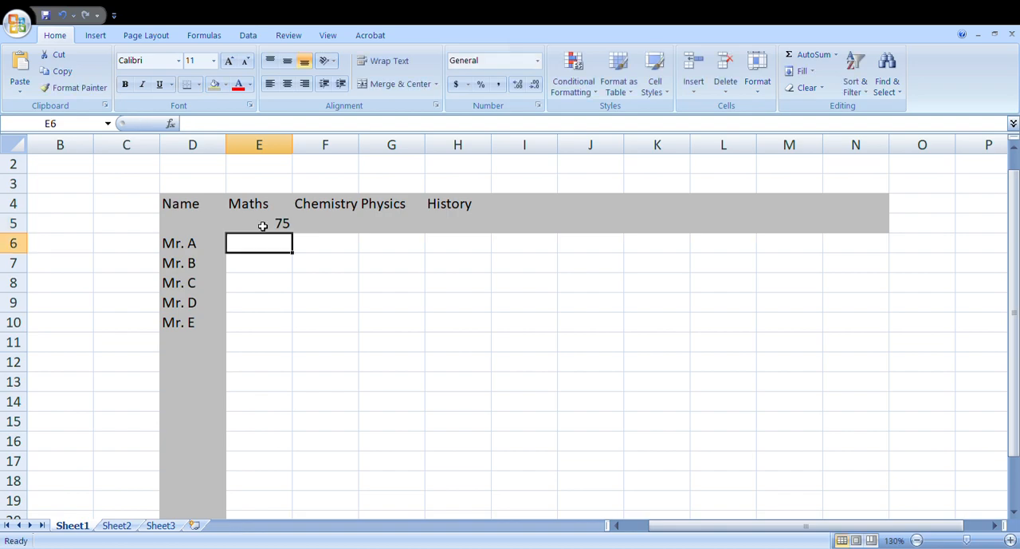
{"action": "left_click", "coordinate": [341, 225]}
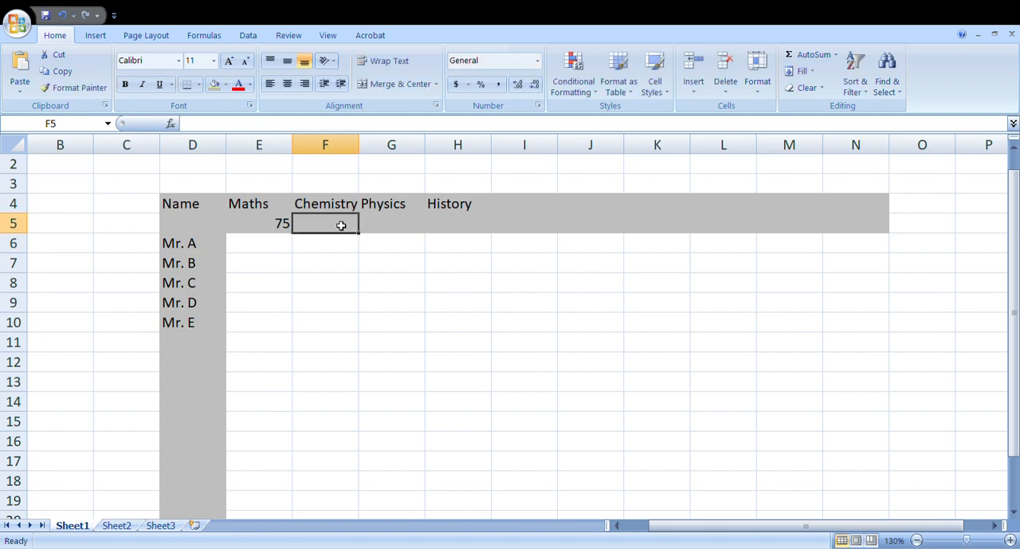
{"action": "type", "text": "80"}
{"action": "key", "text": "Return"}
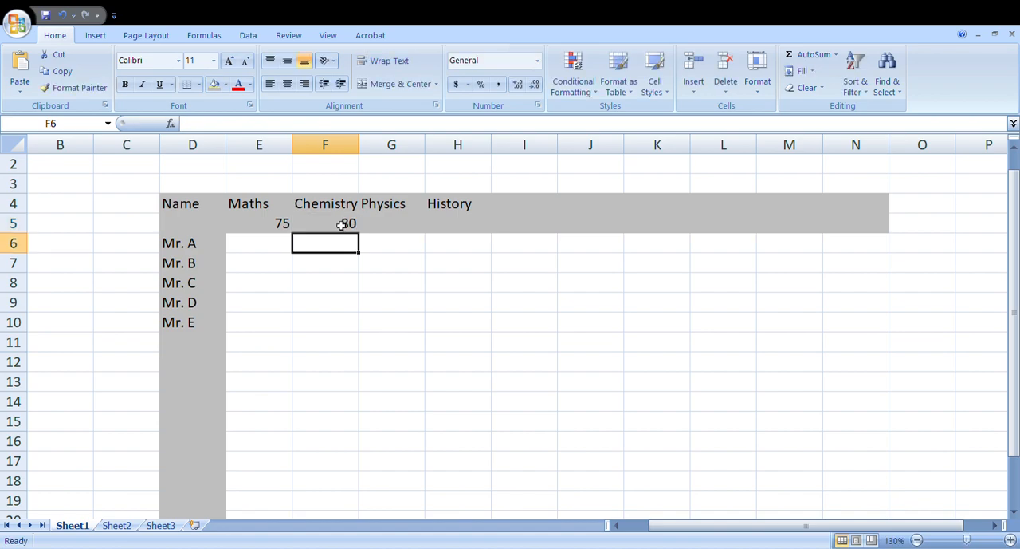
Step: Enter 100 under Physics in G5 and 50 under History in H5
{"action": "left_click", "coordinate": [393, 224]}
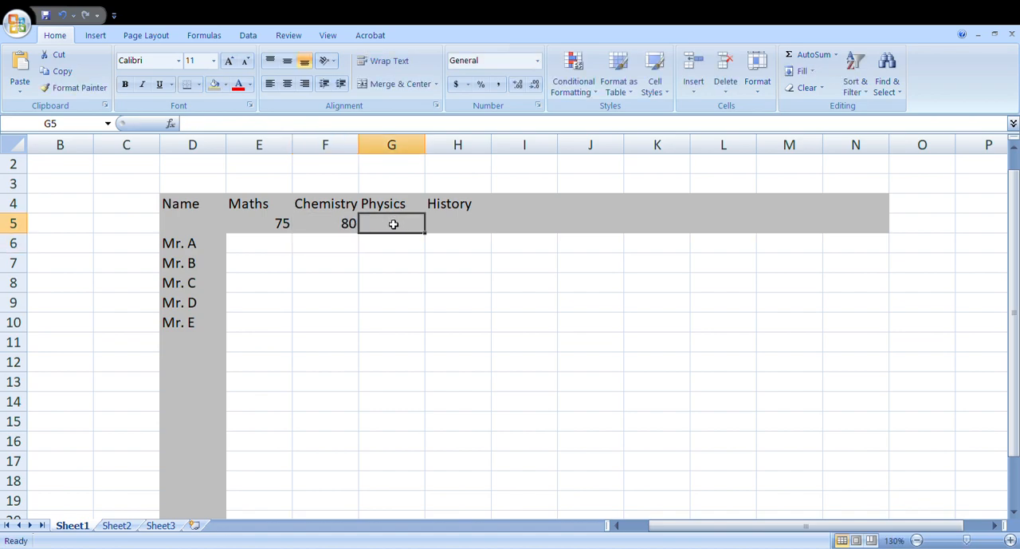
{"action": "type", "text": "100"}
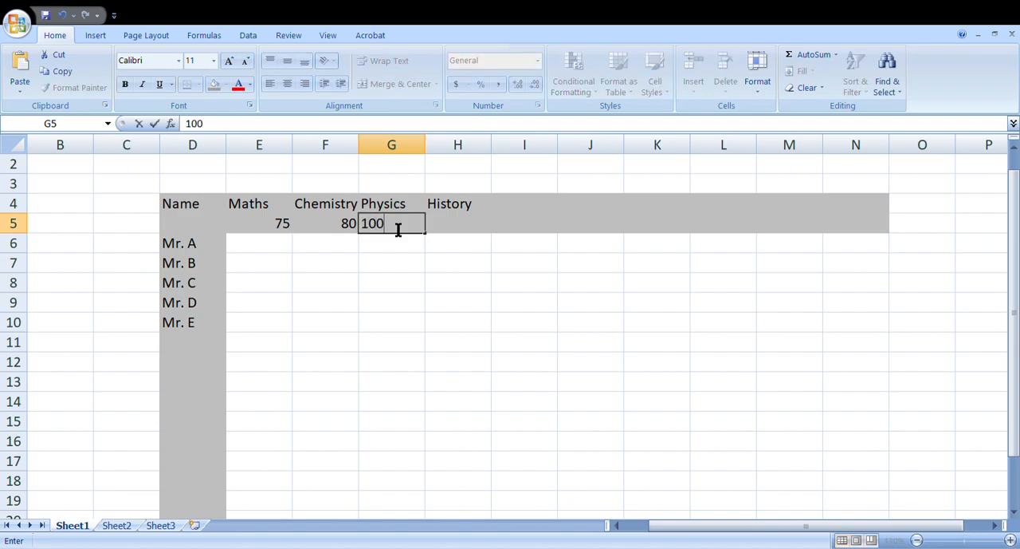
{"action": "key", "text": "Return"}
{"action": "left_click", "coordinate": [447, 228]}
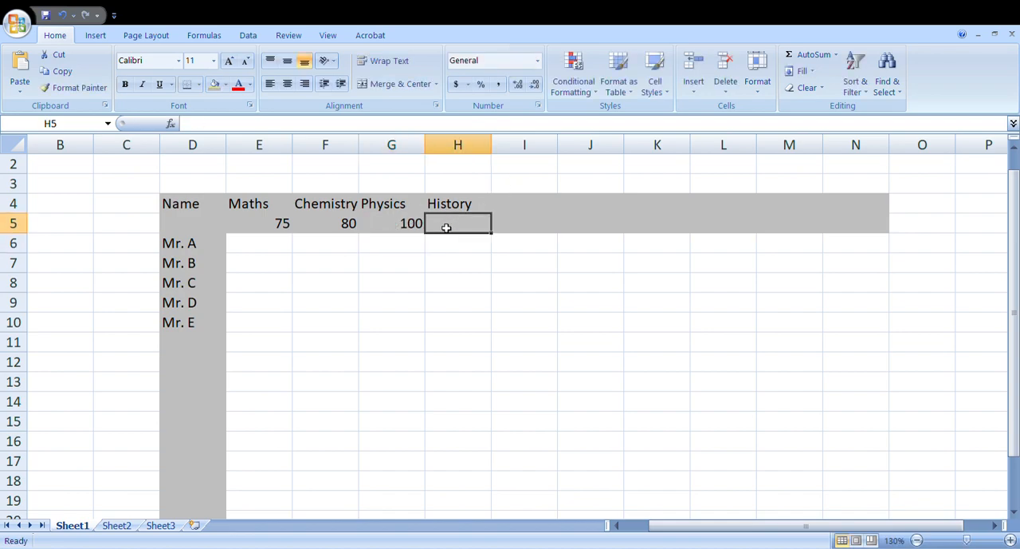
{"action": "type", "text": "50"}
{"action": "key", "text": "Return"}
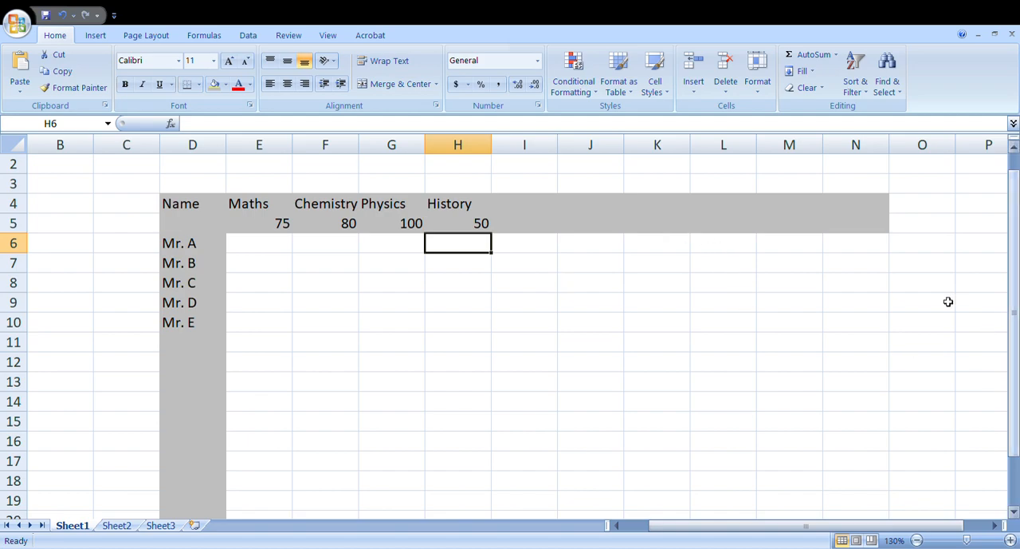
{"action": "key", "text": "Left"}
{"action": "key", "text": "Left"}
{"action": "key", "text": "Left"}
{"action": "key", "text": "Down"}
{"action": "key", "text": "Up"}
{"action": "key", "text": "Down"}
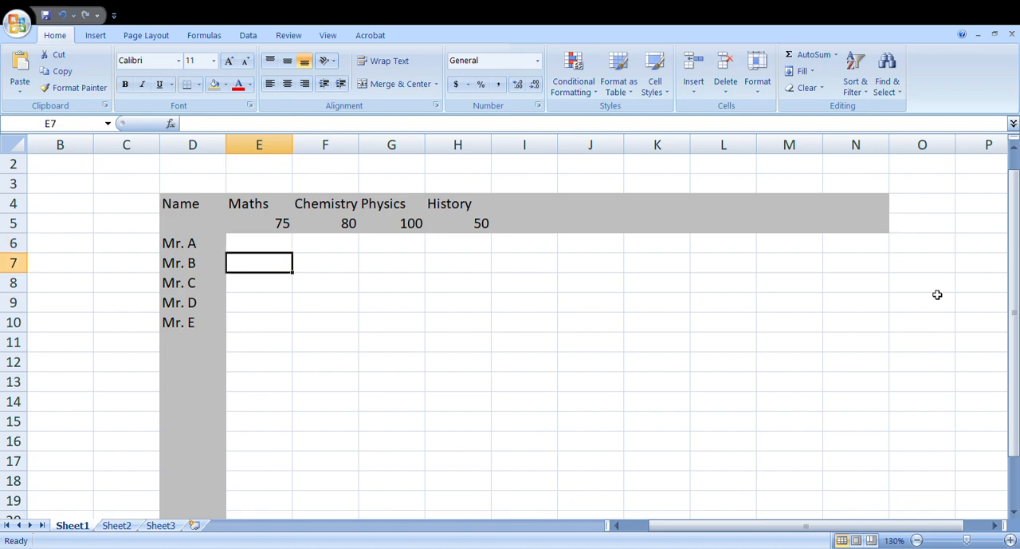
{"action": "key", "text": "Up"}
{"action": "key", "text": "shift+Right"}
{"action": "key", "text": "shift+Right"}
{"action": "key", "text": "shift+Right"}
{"action": "key", "text": "shift+Down"}
{"action": "key", "text": "shift+Down"}
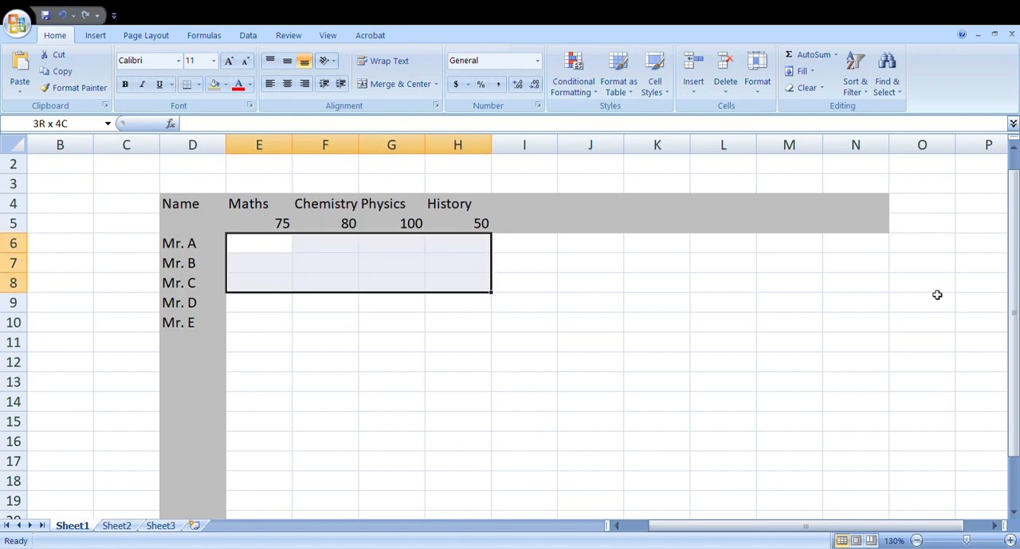
{"action": "key", "text": "shift+Down"}
{"action": "key", "text": "shift+Down"}
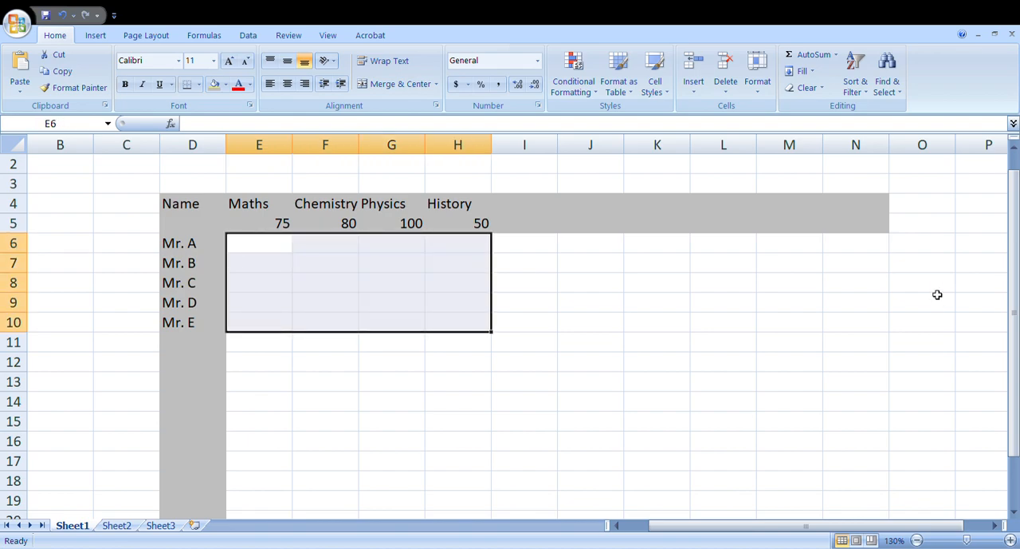
{"action": "key", "text": "Left"}
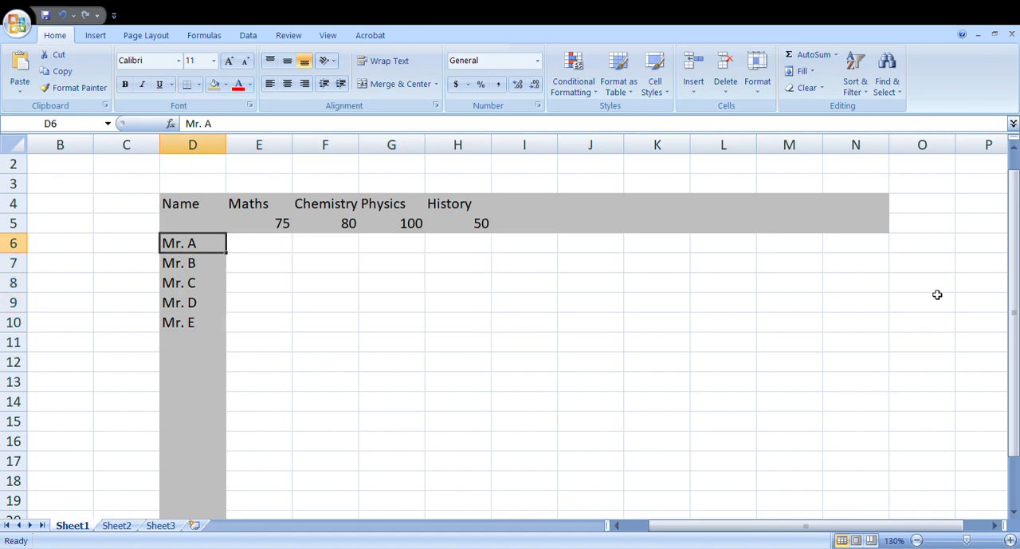
{"action": "key", "text": "Right"}
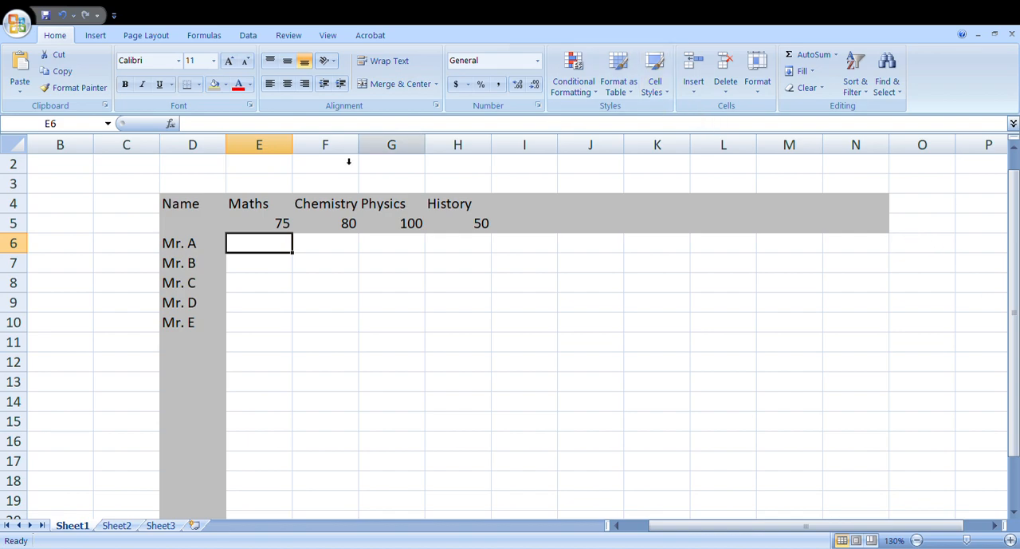
Step: Apply all borders to the table range D4 to N15
{"action": "left_click_drag", "start_coordinate": [199, 210], "coordinate": [845, 439]}
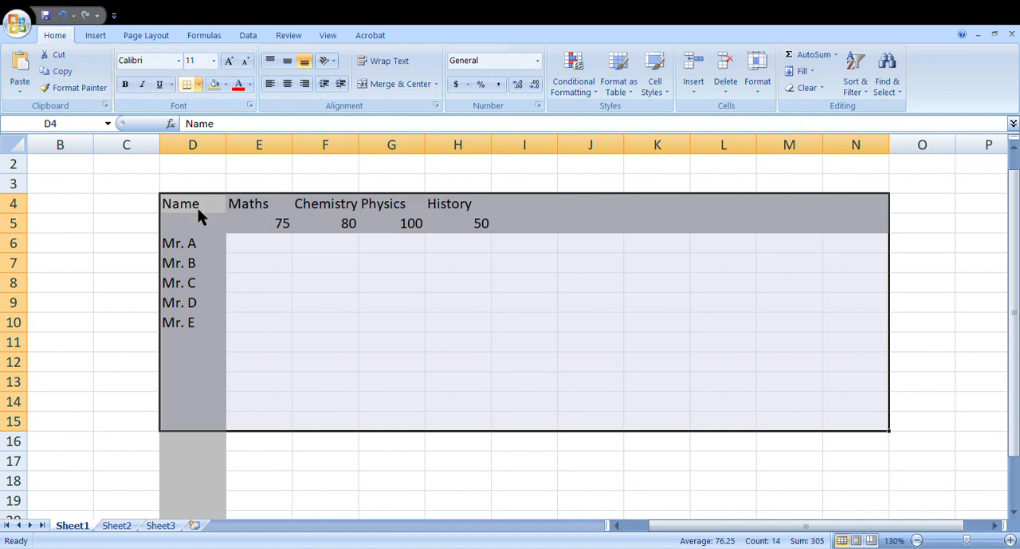
{"action": "key", "text": "alt+h"}
{"action": "key", "text": "b"}
{"action": "key", "text": "a"}
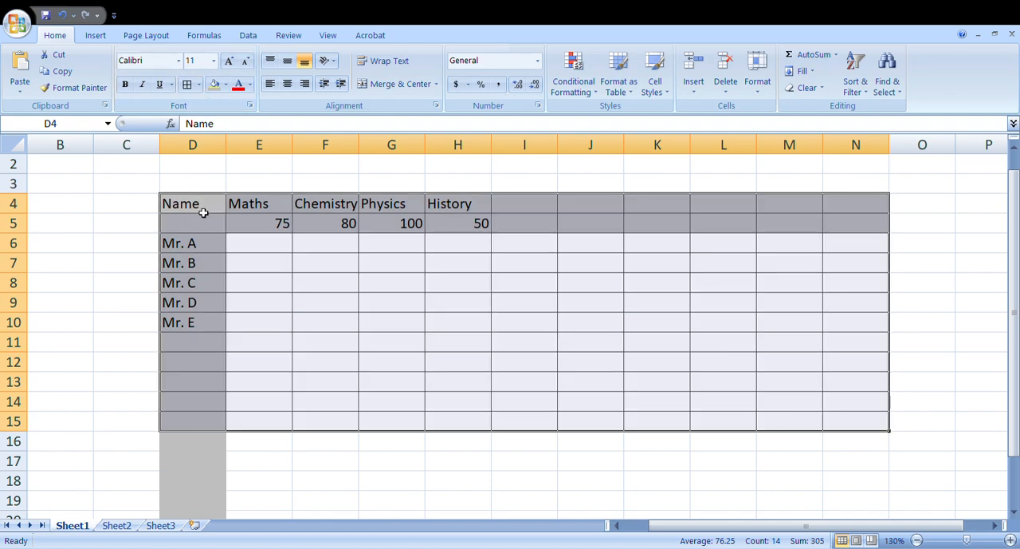
{"action": "left_click", "coordinate": [791, 372]}
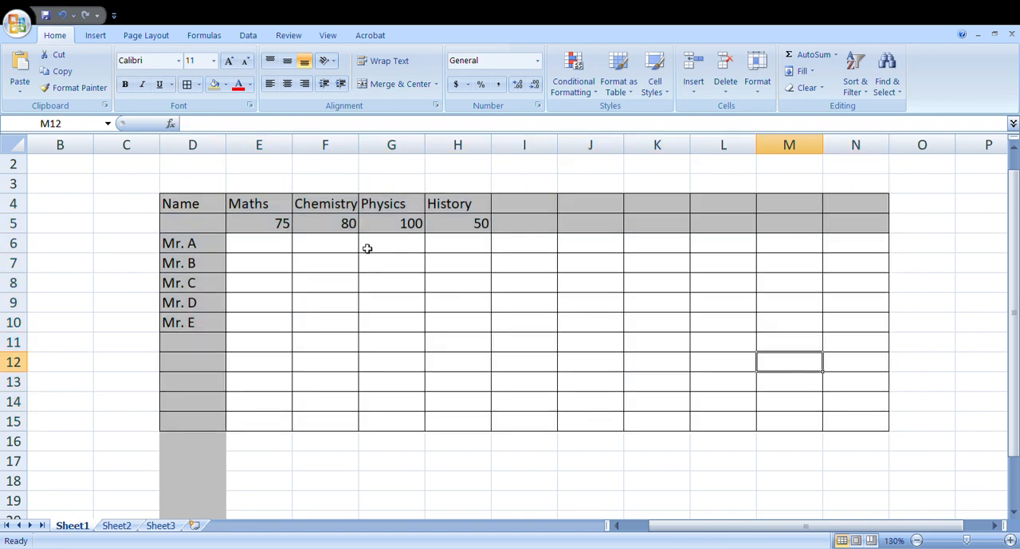
Step: Enter the Maths marks 64, 61, 63, 65 and 51 for Mr. A to Mr. E in cells E6 to E10
{"action": "left_click", "coordinate": [265, 252]}
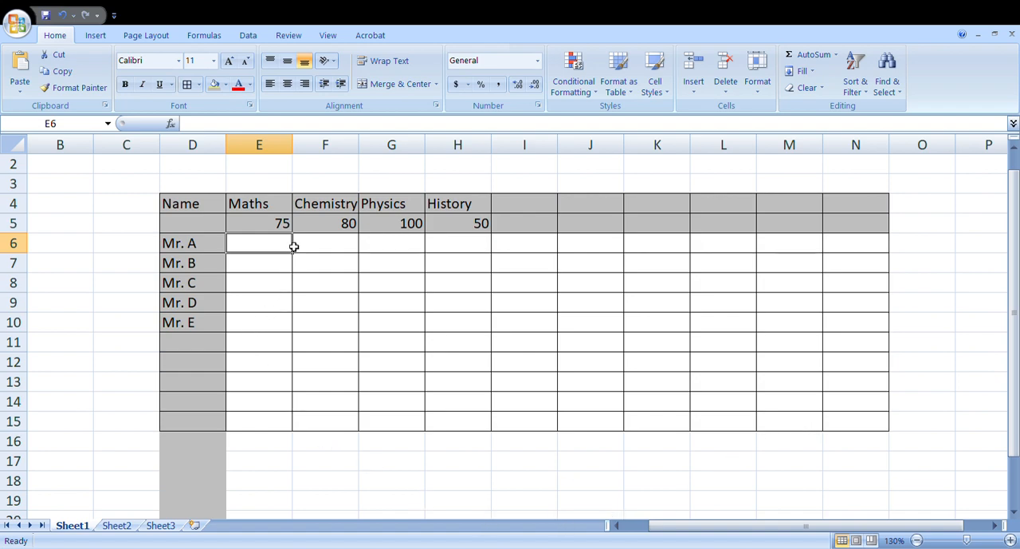
{"action": "type", "text": "64"}
{"action": "key", "text": "Return"}
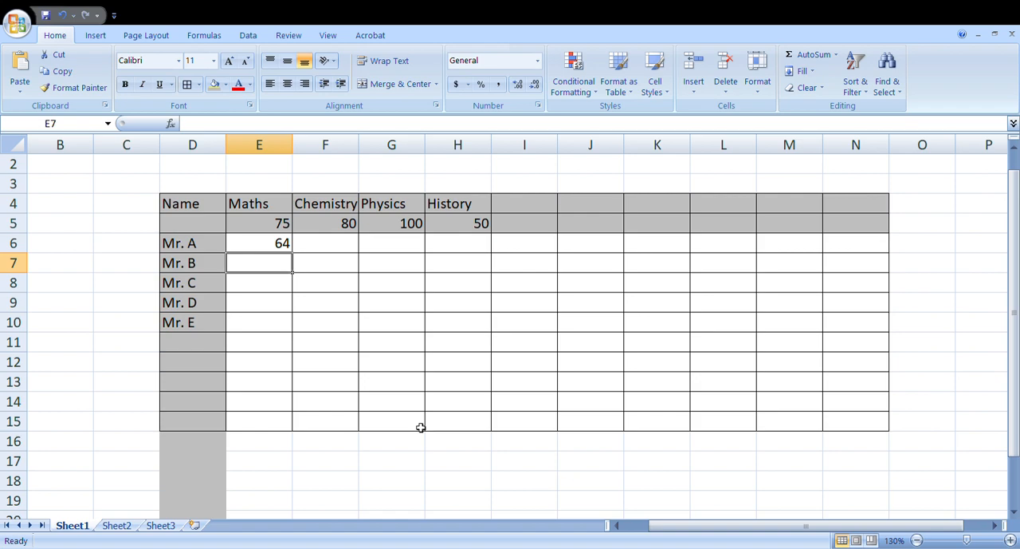
{"action": "type", "text": "61"}
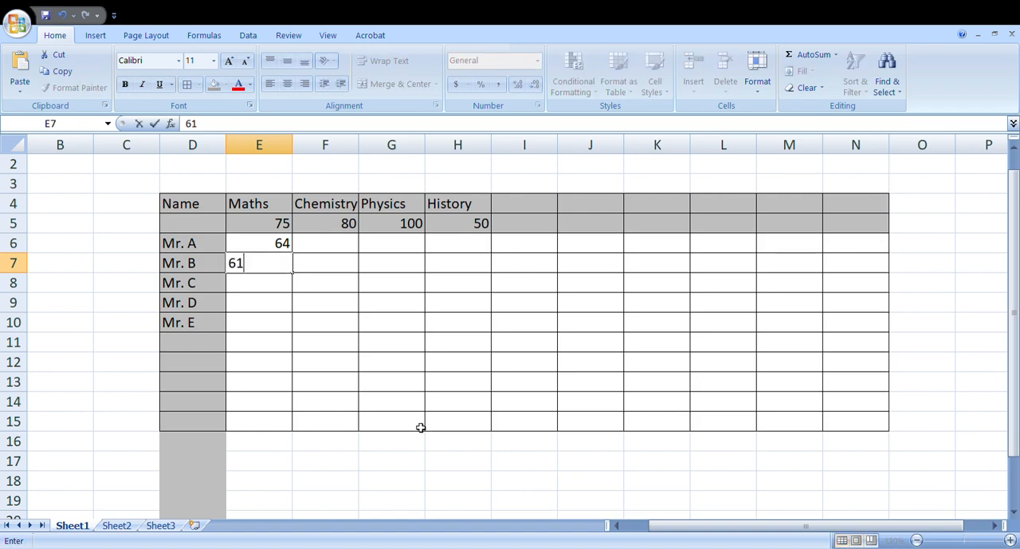
{"action": "key", "text": "Return"}
{"action": "type", "text": "63"}
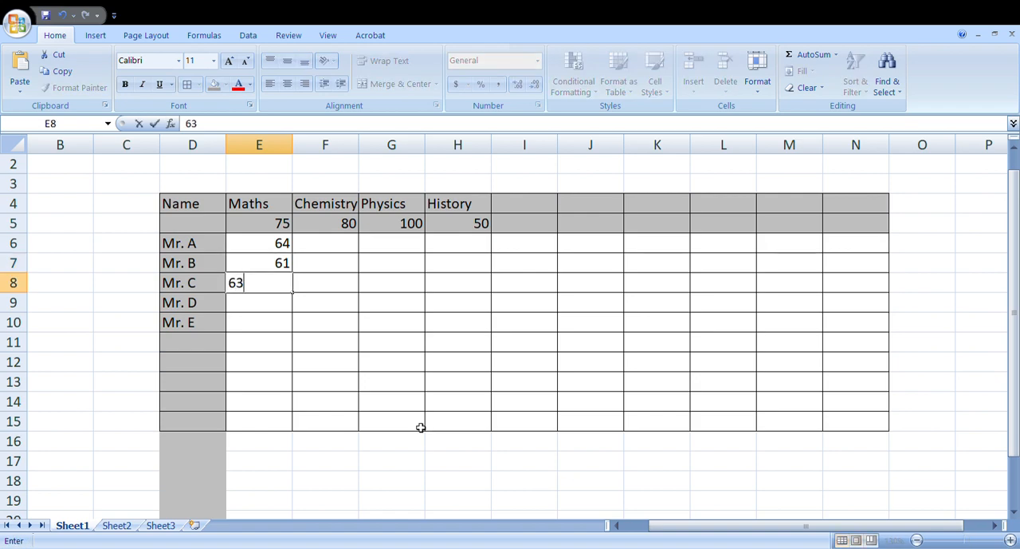
{"action": "key", "text": "Return"}
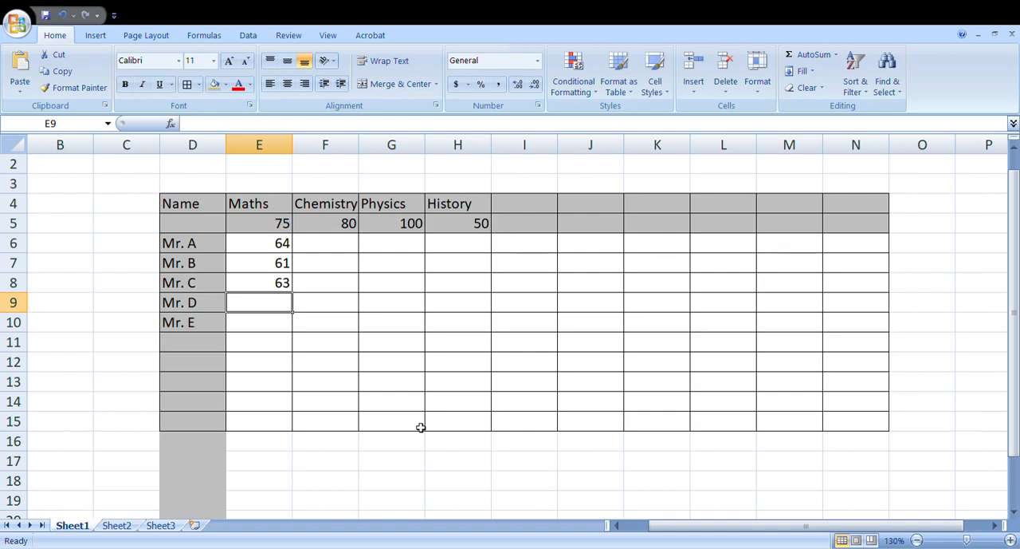
{"action": "type", "text": "65"}
{"action": "key", "text": "Return"}
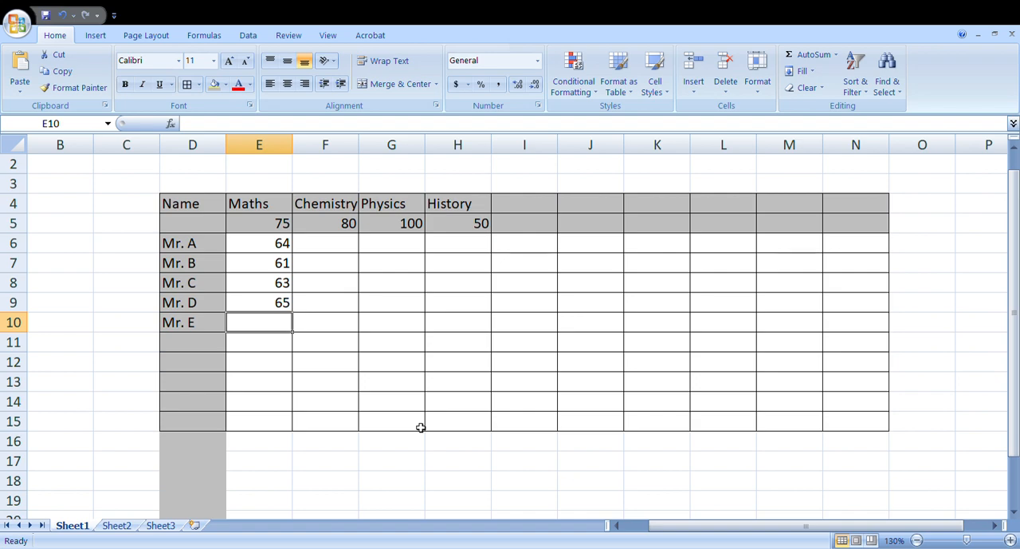
{"action": "type", "text": "51"}
{"action": "key", "text": "Return"}
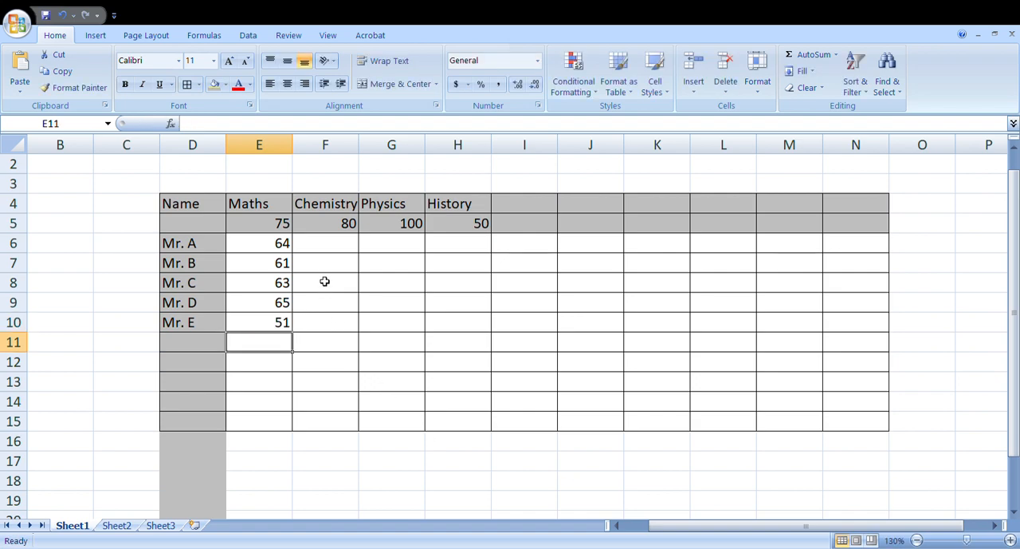
Step: Fill in the Chemistry marks 71, 73, 75, 79 and 65 for Mr. A to Mr. E in cells F6 to F10
{"action": "left_click", "coordinate": [341, 245]}
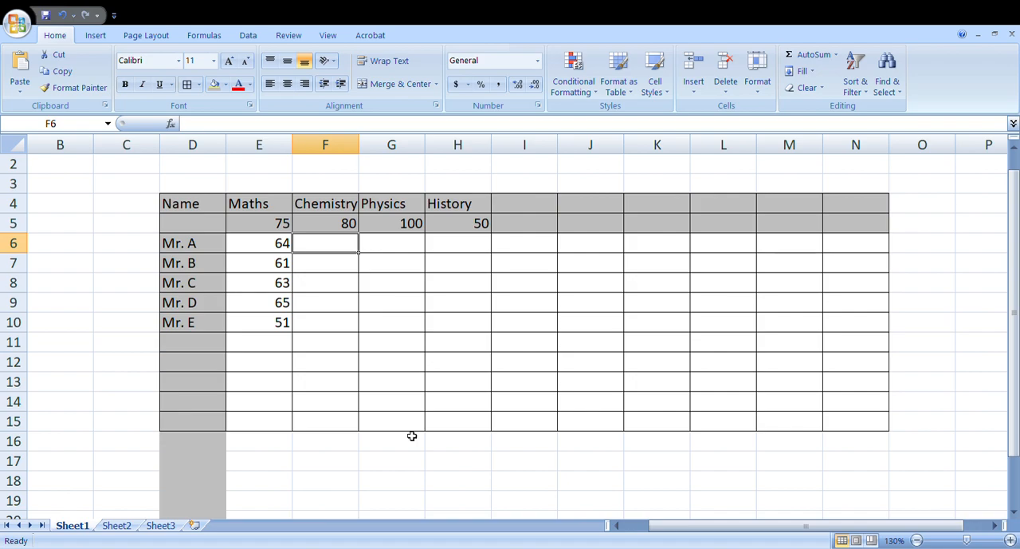
{"action": "type", "text": "71"}
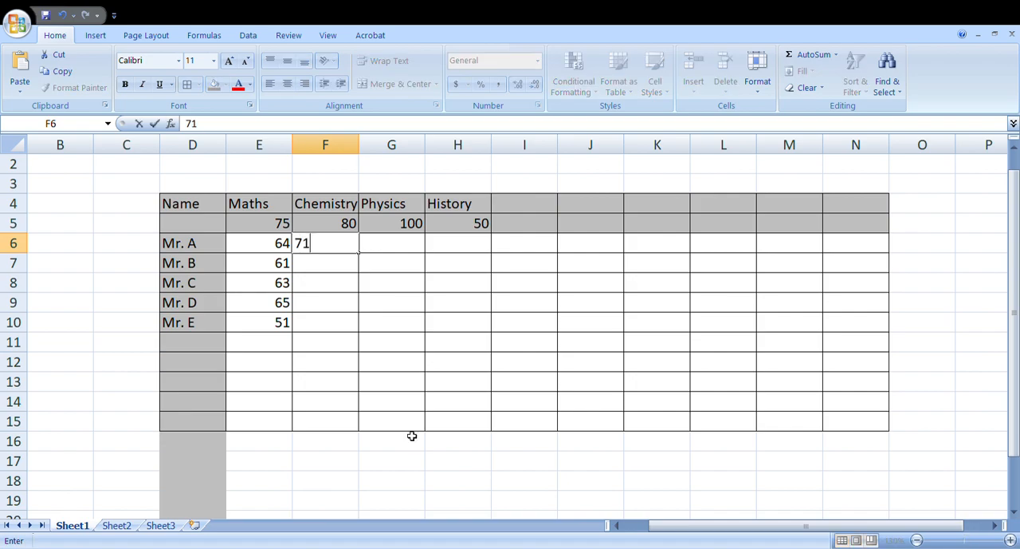
{"action": "key", "text": "Return"}
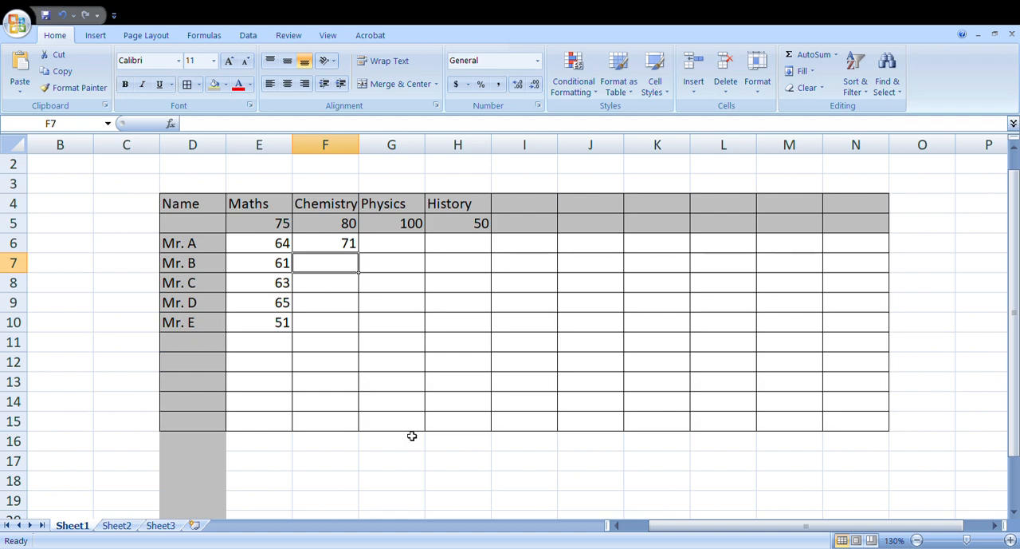
{"action": "type", "text": "73"}
{"action": "key", "text": "Return"}
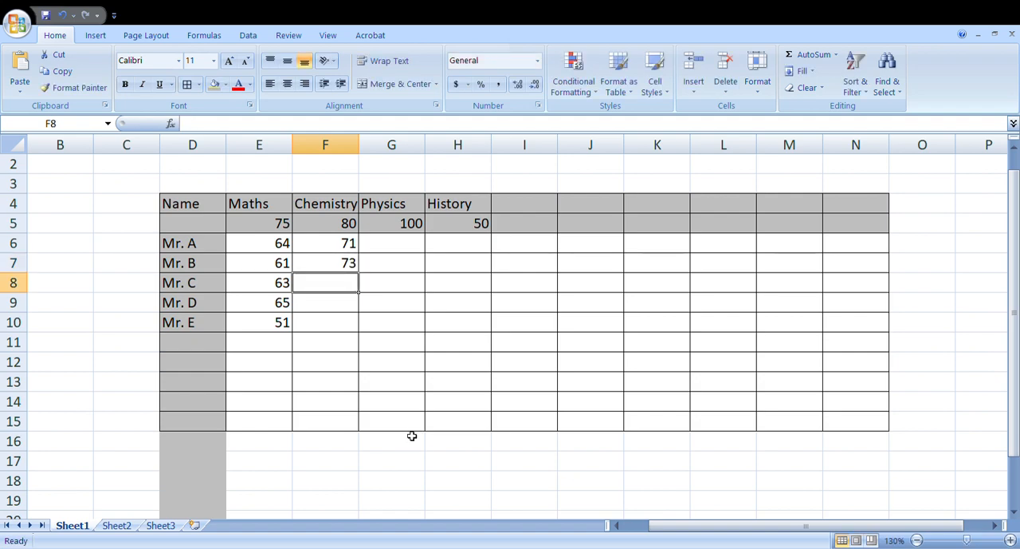
{"action": "type", "text": "75"}
{"action": "key", "text": "Return"}
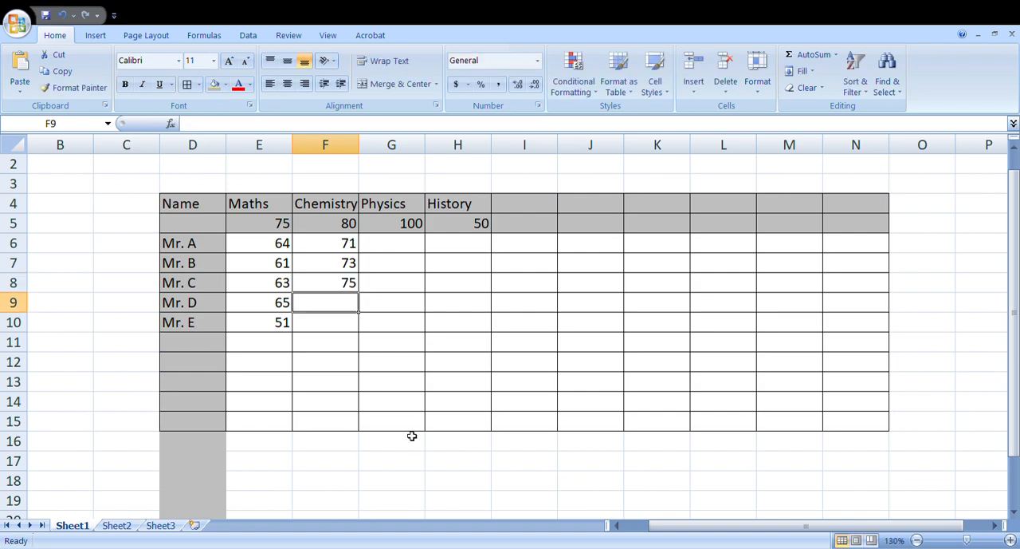
{"action": "type", "text": "79"}
{"action": "key", "text": "Return"}
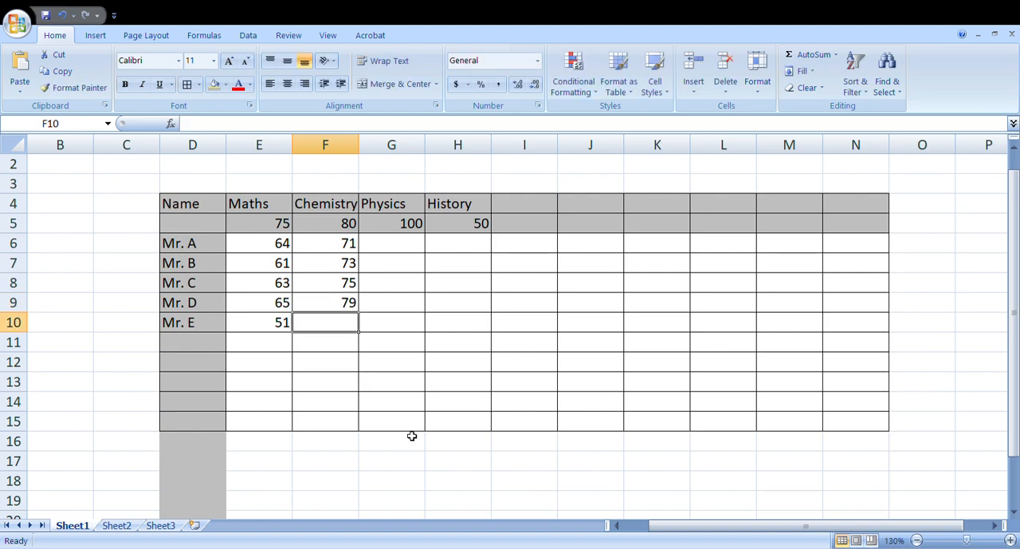
{"action": "type", "text": "6"}
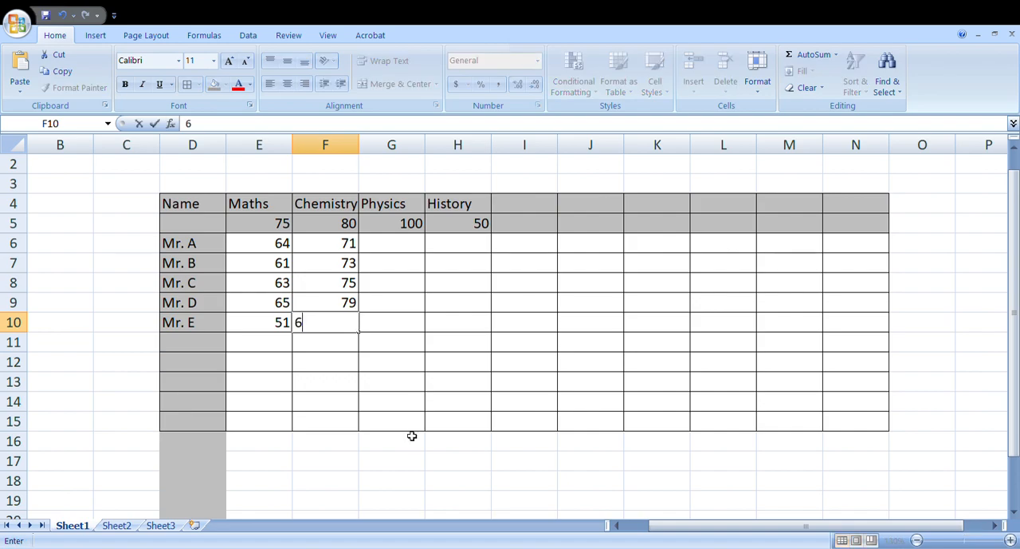
{"action": "type", "text": "5"}
{"action": "key", "text": "Return"}
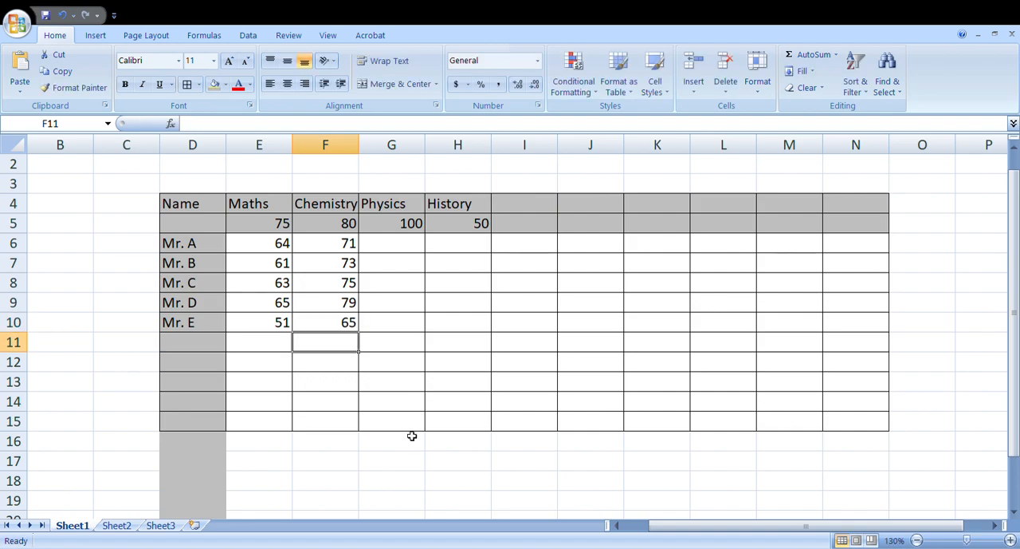
Step: Enter the Physics marks 91, 93, 95, 89 and 74 for Mr. A to Mr. E in cells G6 to G10
{"action": "left_click", "coordinate": [416, 240]}
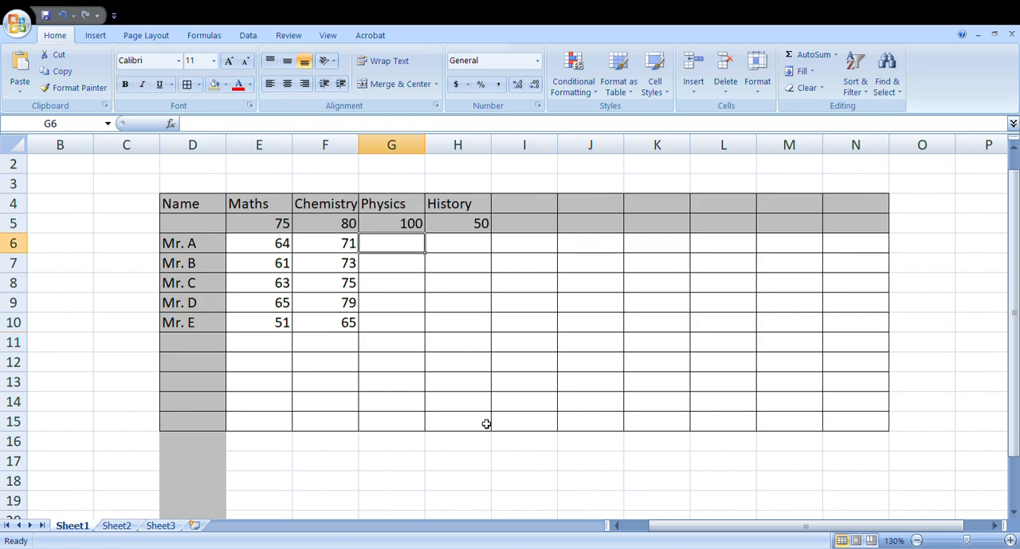
{"action": "type", "text": "9"}
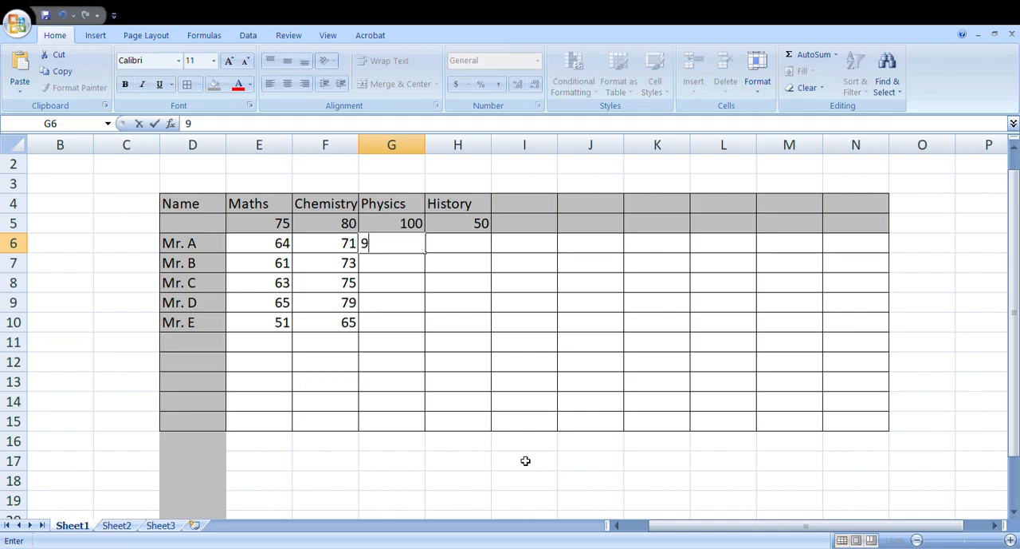
{"action": "type", "text": "1"}
{"action": "key", "text": "Return"}
{"action": "type", "text": "93"}
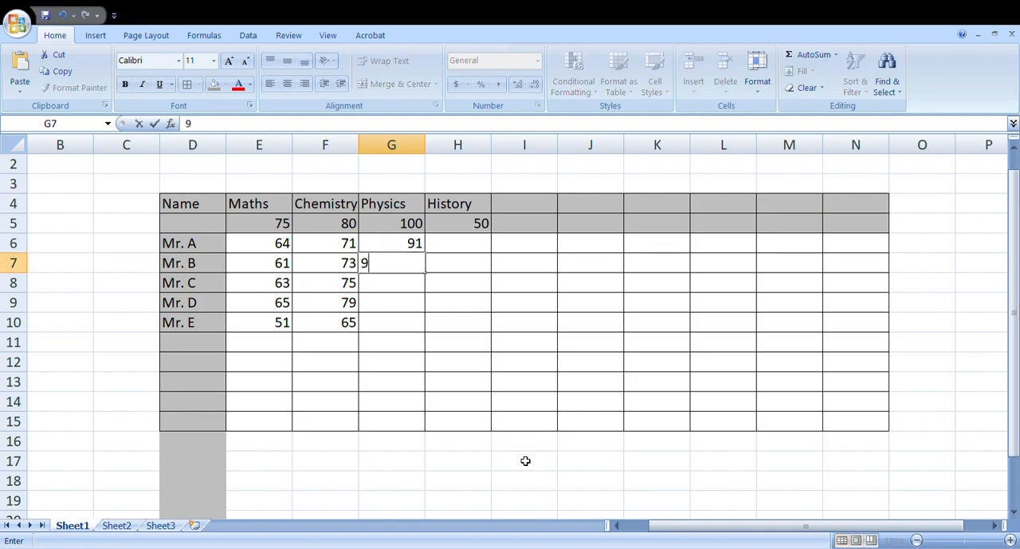
{"action": "key", "text": "Return"}
{"action": "type", "text": "95"}
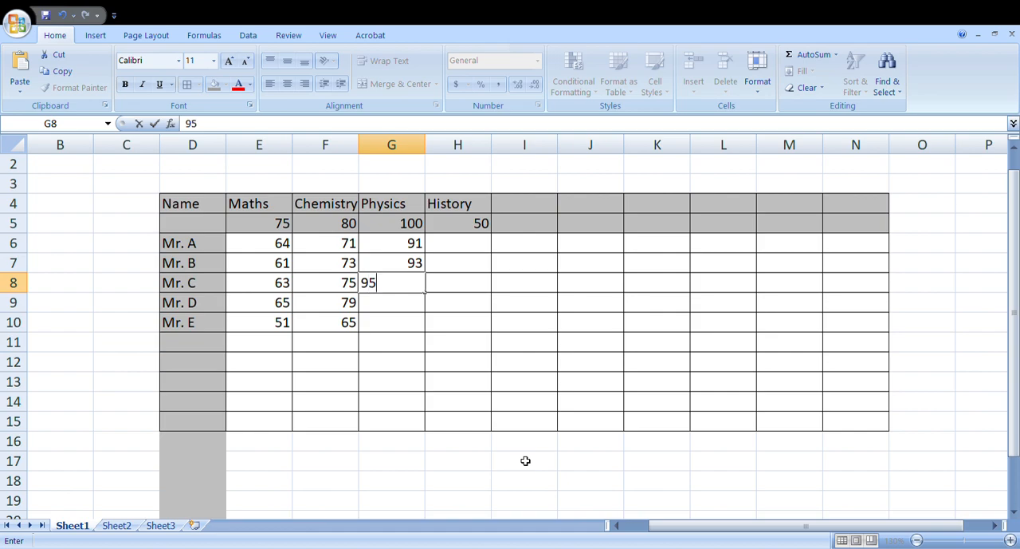
{"action": "key", "text": "Return"}
{"action": "type", "text": "9"}
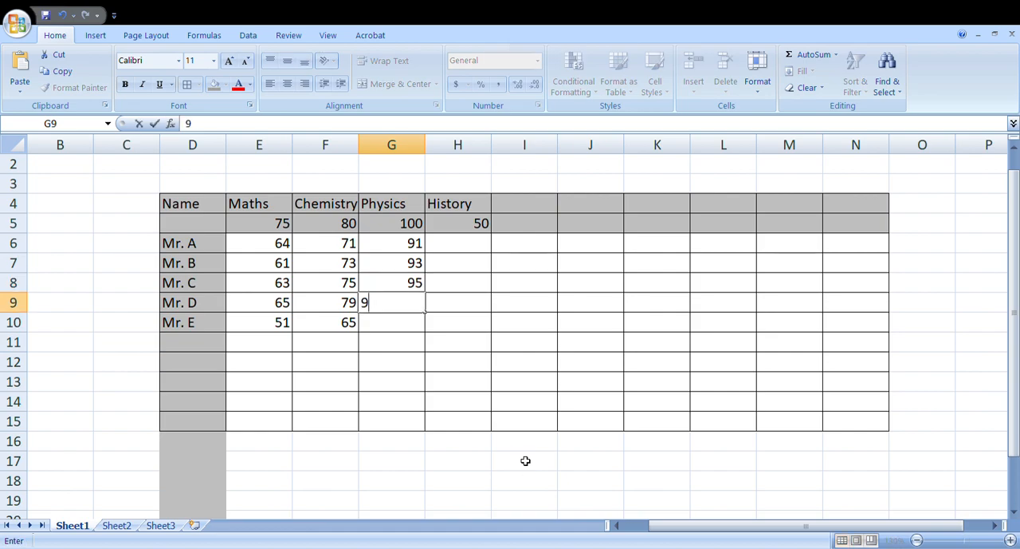
{"action": "key", "text": "BackSpace"}
{"action": "type", "text": "89"}
{"action": "key", "text": "Return"}
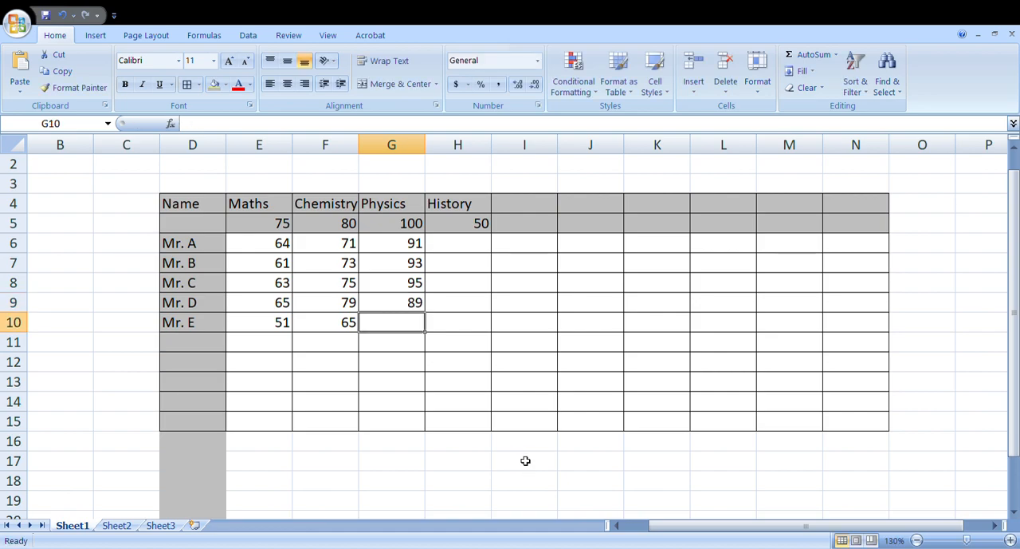
{"action": "type", "text": "74"}
{"action": "key", "text": "Return"}
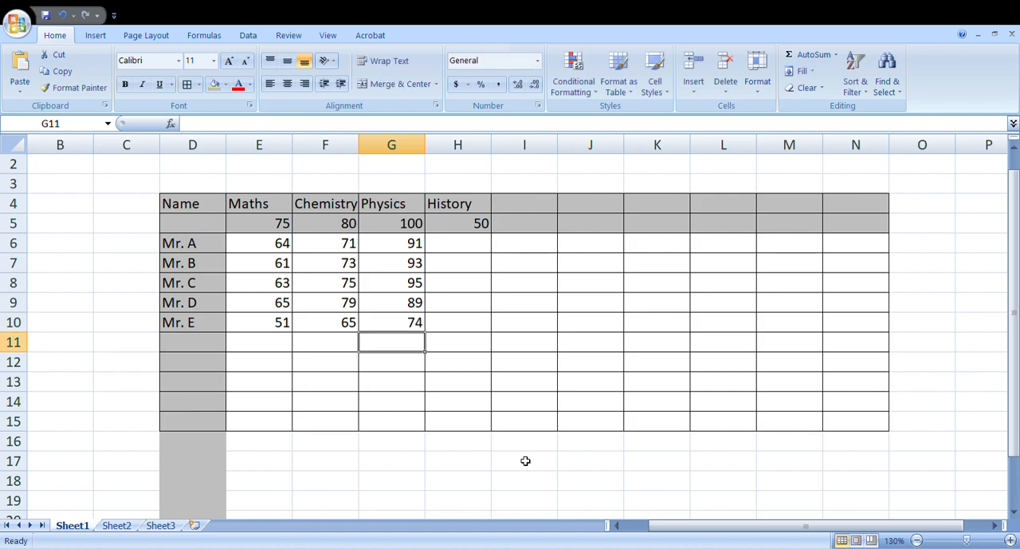
Step: Fill in the History marks 41, 46, 43, 44 and 38 for Mr. A to Mr. E in cells H6 to H10
{"action": "left_click", "coordinate": [467, 241]}
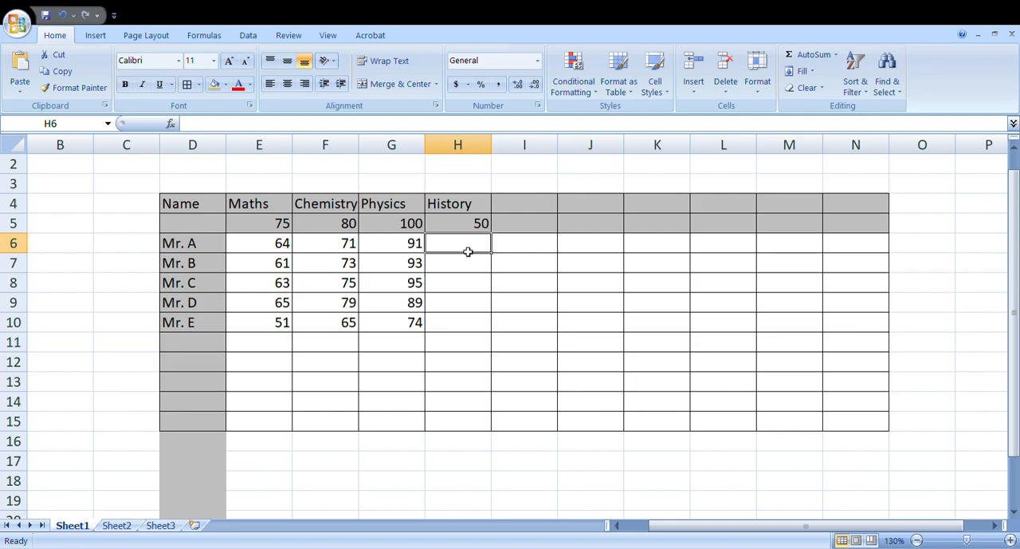
{"action": "type", "text": "41"}
{"action": "key", "text": "Return"}
{"action": "type", "text": "4"}
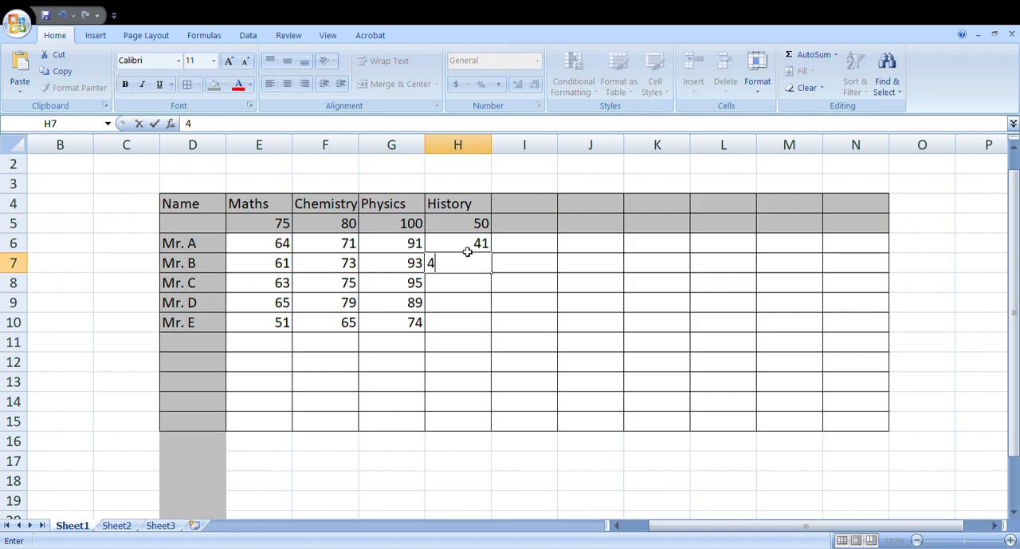
{"action": "type", "text": "6"}
{"action": "key", "text": "Return"}
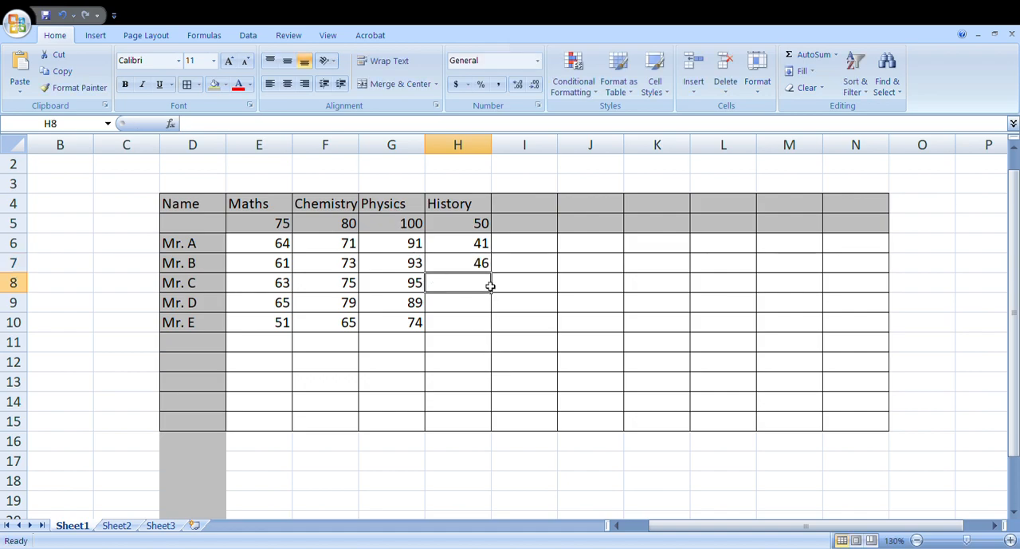
{"action": "type", "text": "43"}
{"action": "key", "text": "Return"}
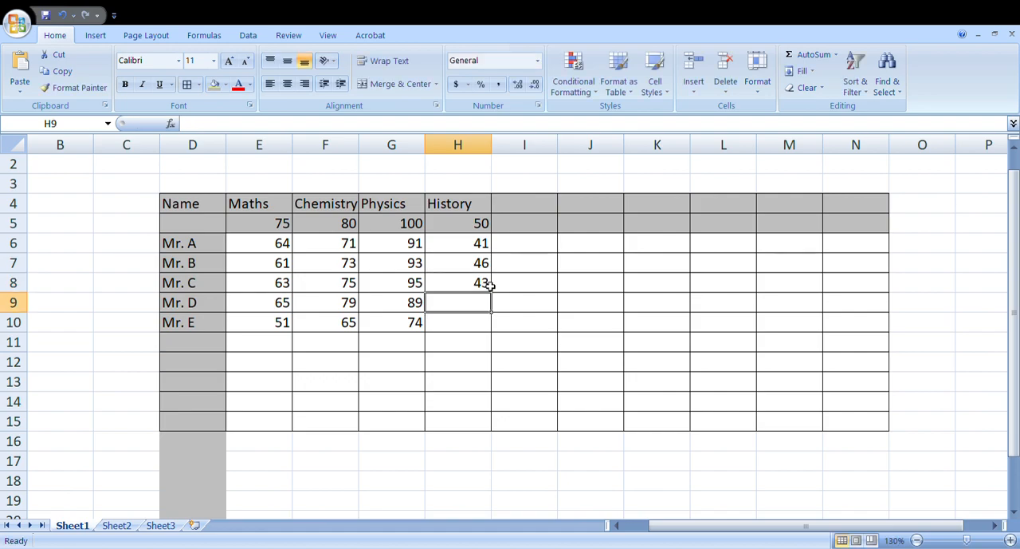
{"action": "type", "text": "44"}
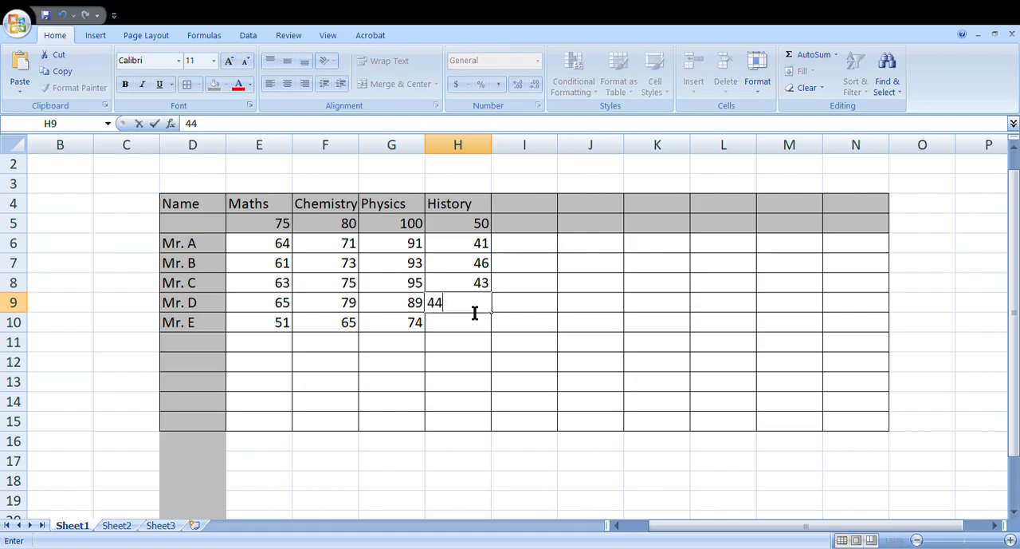
{"action": "key", "text": "Return"}
{"action": "type", "text": "3"}
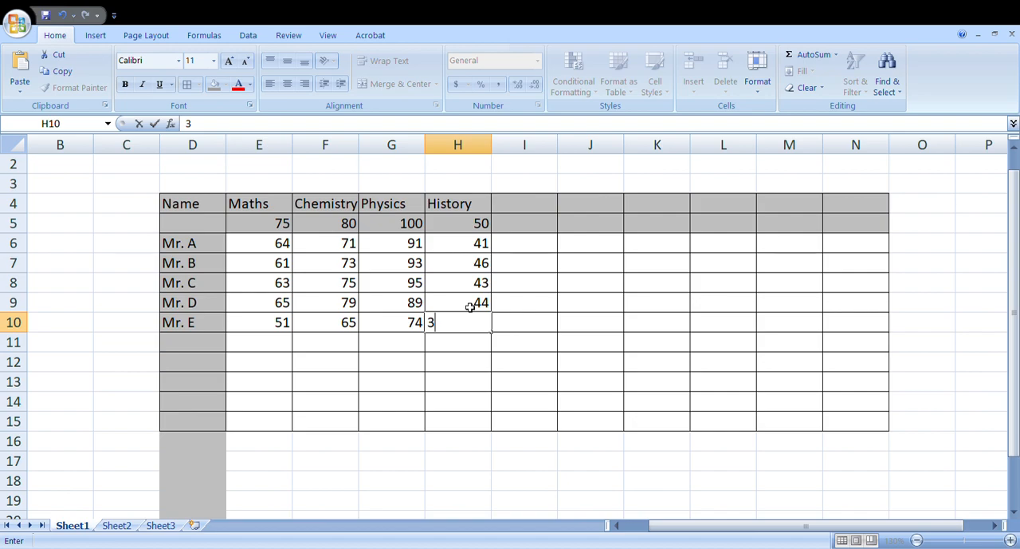
{"action": "type", "text": "8"}
{"action": "key", "text": "Return"}
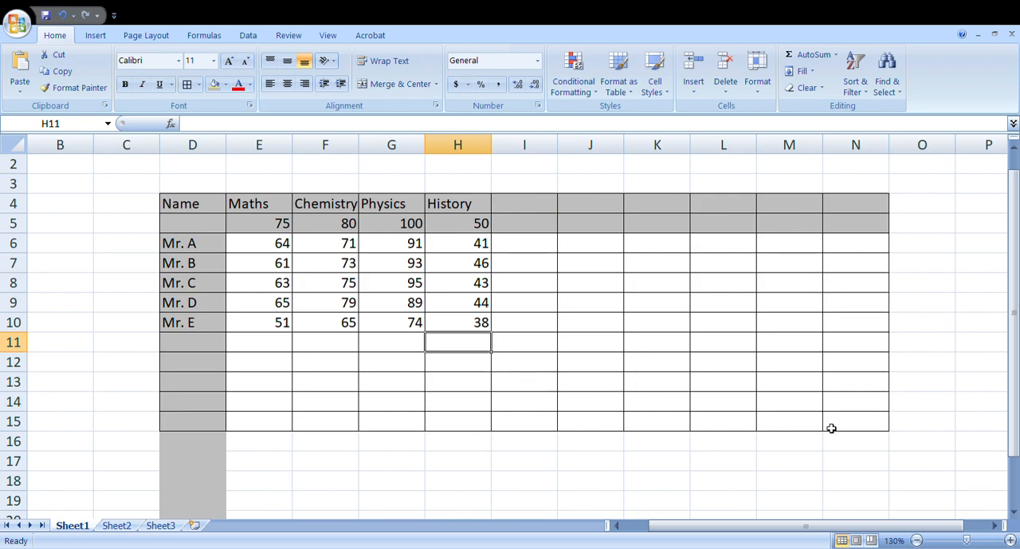
Step: Add the heading Total in cell I4, beside the History heading
{"action": "middle_click", "coordinate": [859, 401]}
{"action": "middle_click", "coordinate": [870, 407]}
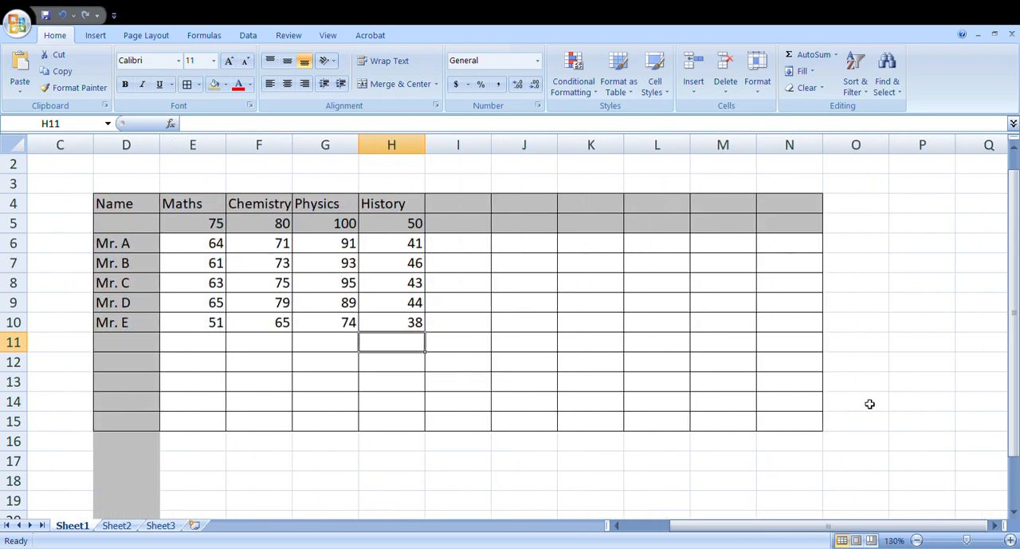
{"action": "scroll", "coordinate": [870, 356], "scroll_direction": "up", "scroll_amount": 1}
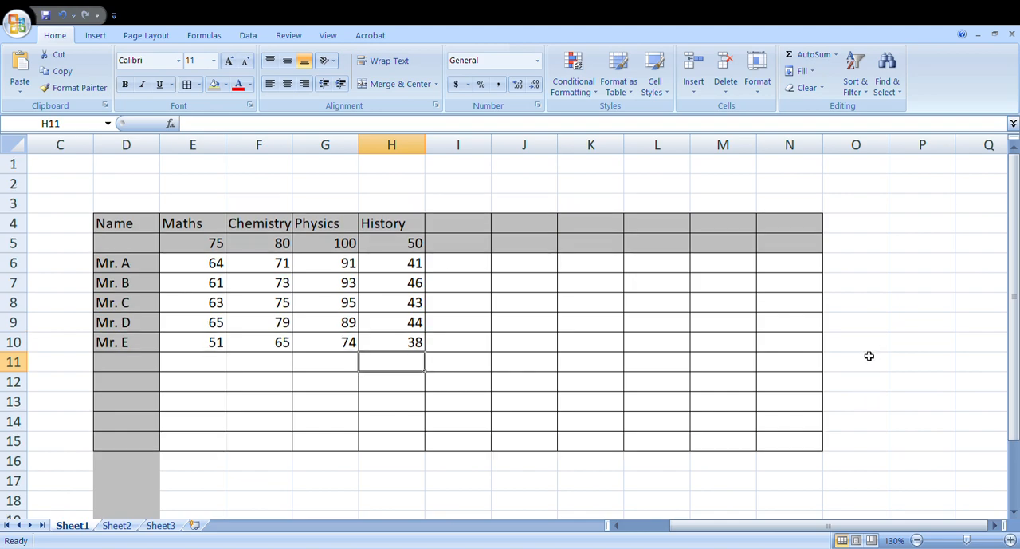
{"action": "scroll", "coordinate": [624, 287], "scroll_direction": "down", "scroll_amount": 1}
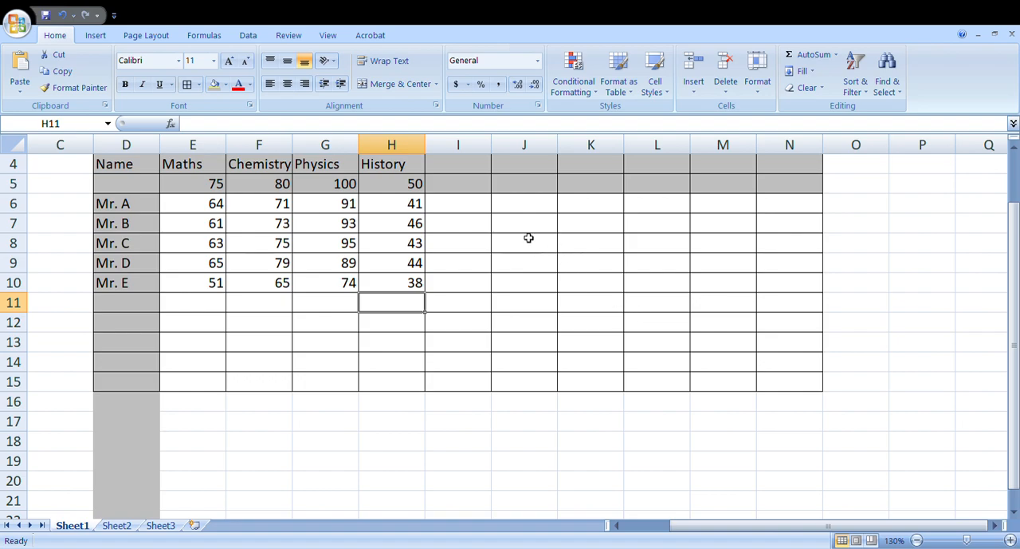
{"action": "scroll", "coordinate": [610, 351], "scroll_direction": "up", "scroll_amount": 1}
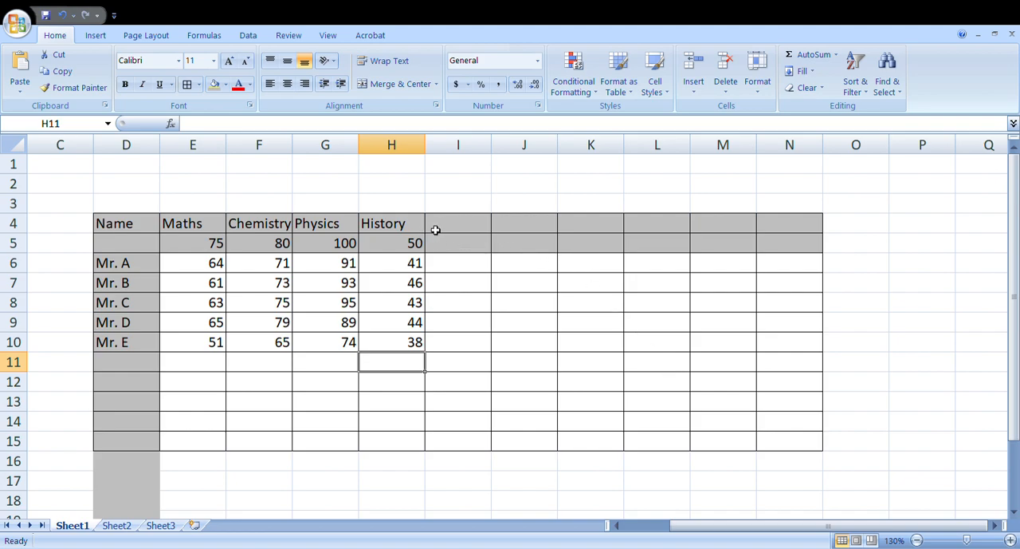
{"action": "left_click", "coordinate": [483, 220]}
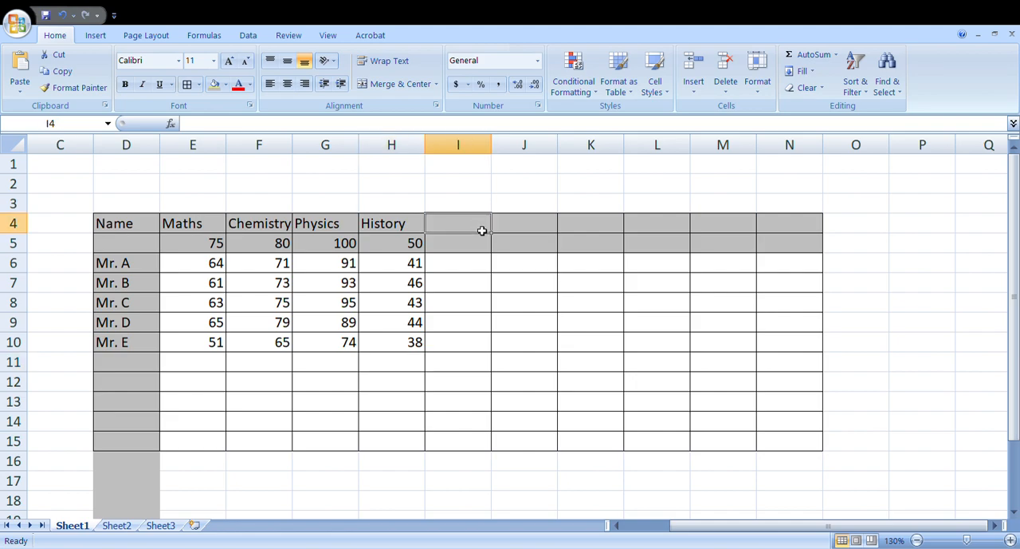
{"action": "type", "text": "Total"}
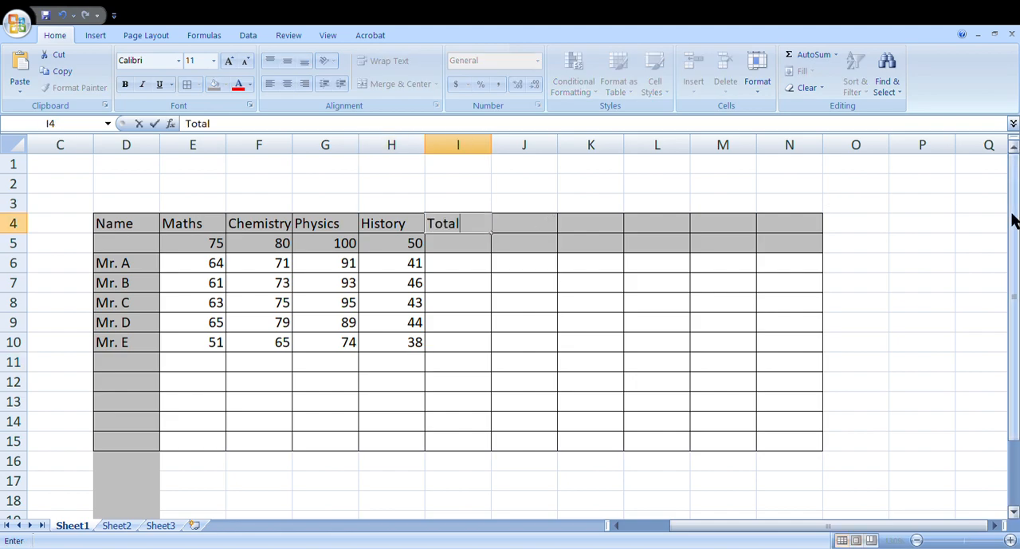
{"action": "key", "text": "Return"}
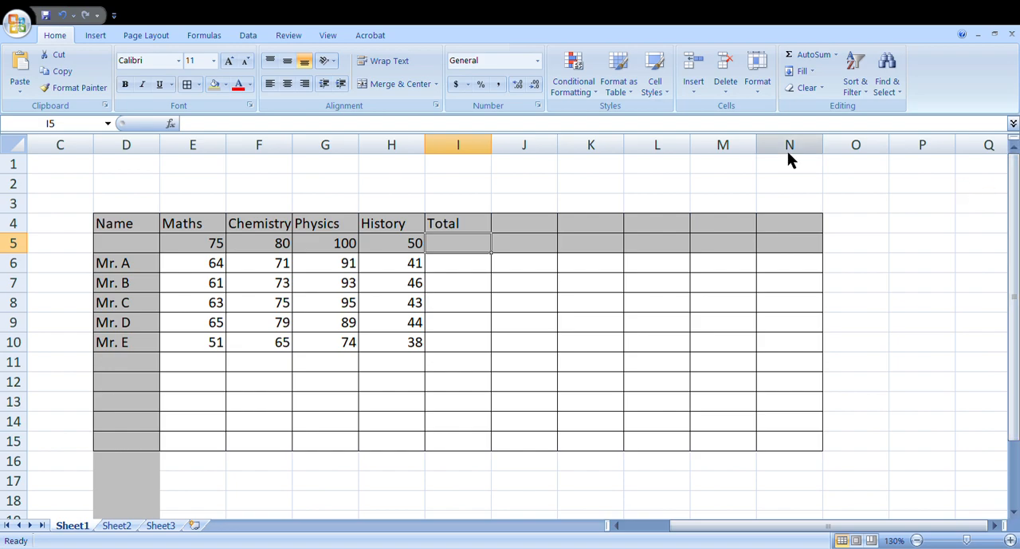
Step: Make the headings from Name to Total in D4 to I4 bold
{"action": "left_click", "coordinate": [453, 225]}
{"action": "left_click_drag", "start_coordinate": [453, 225], "coordinate": [141, 223]}
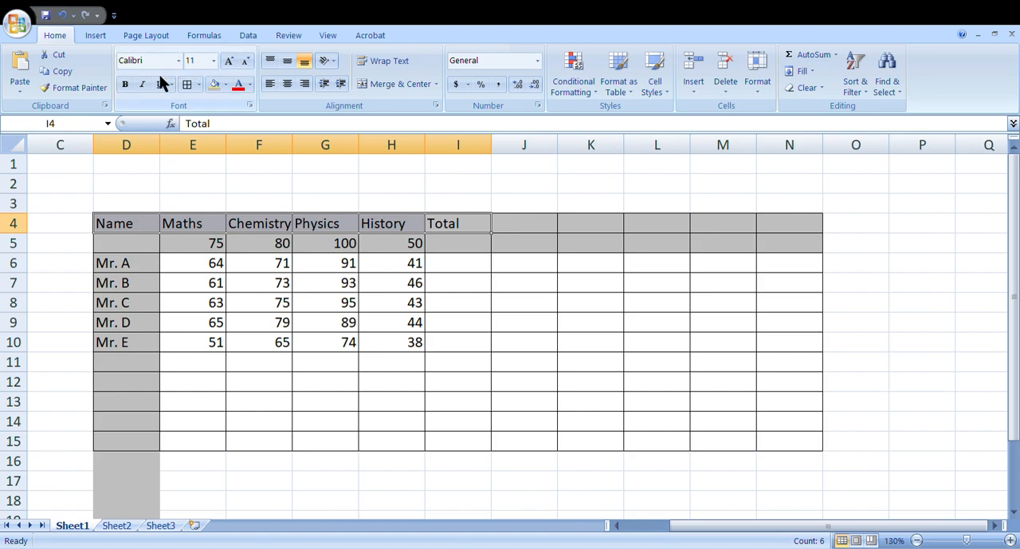
{"action": "left_click", "coordinate": [126, 85]}
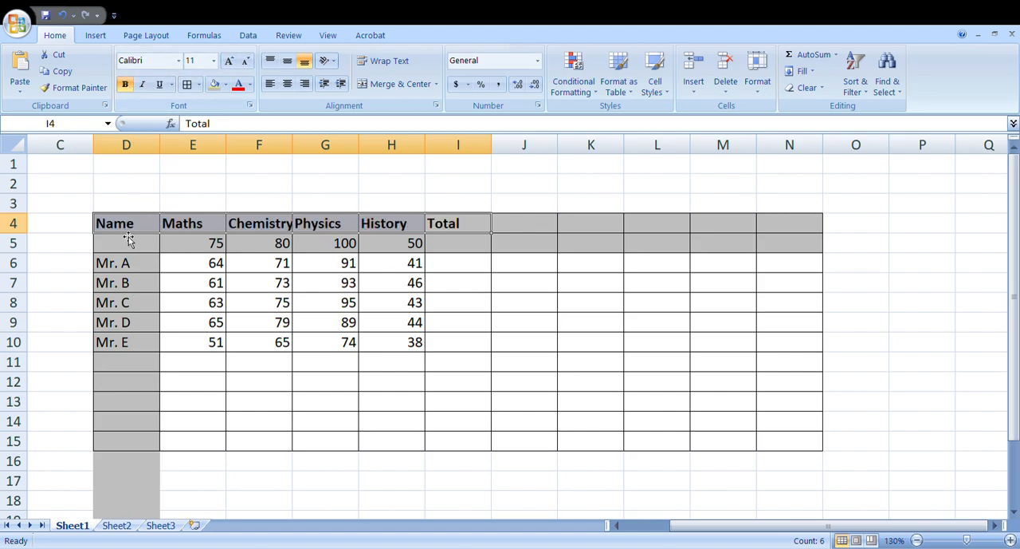
Step: Format the student names in D6 to D10 as bold with font size 14
{"action": "left_click_drag", "start_coordinate": [129, 227], "coordinate": [130, 354]}
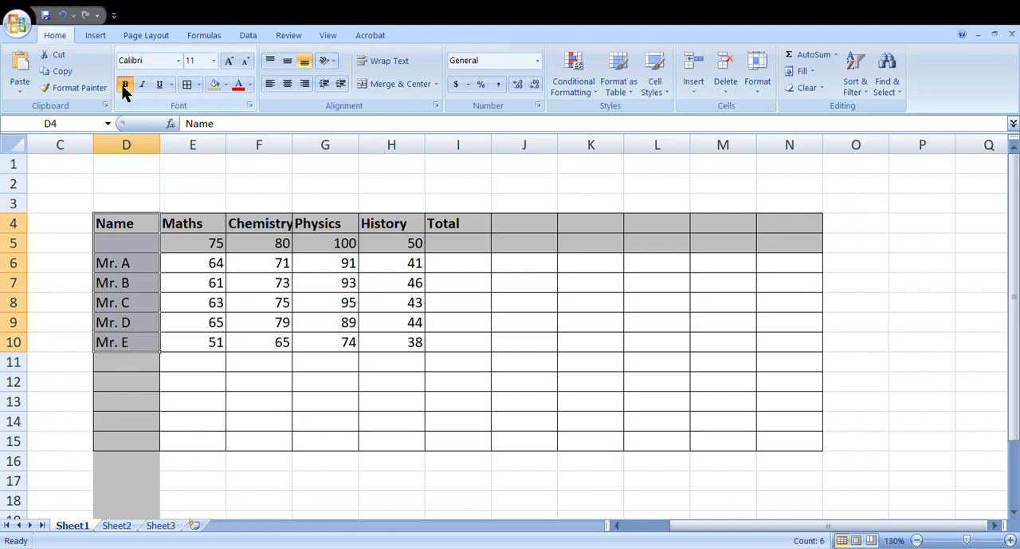
{"action": "left_click", "coordinate": [127, 301]}
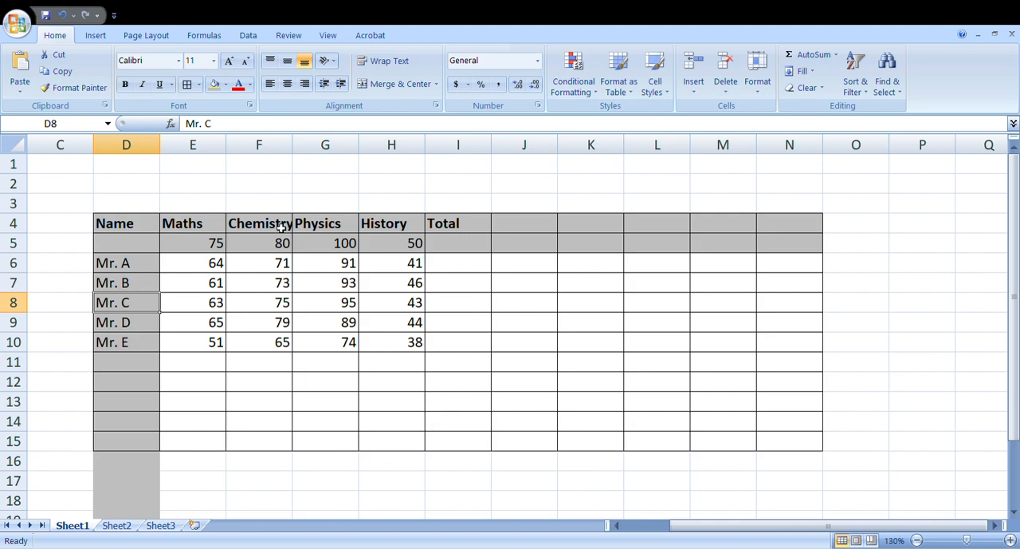
{"action": "left_click_drag", "start_coordinate": [140, 267], "coordinate": [137, 349]}
{"action": "left_click", "coordinate": [124, 85]}
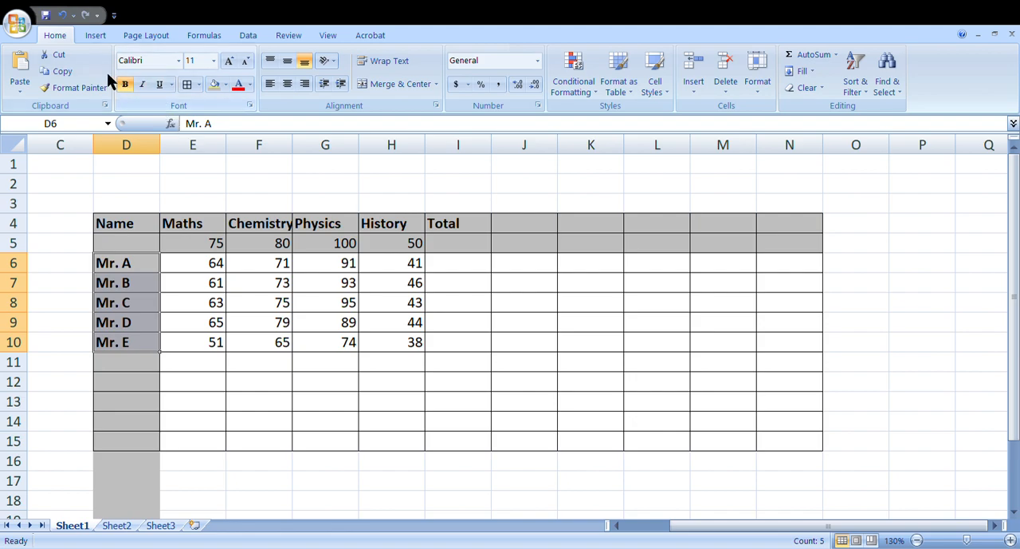
{"action": "left_click", "coordinate": [207, 70]}
{"action": "type", "text": "14"}
{"action": "key", "text": "Return"}
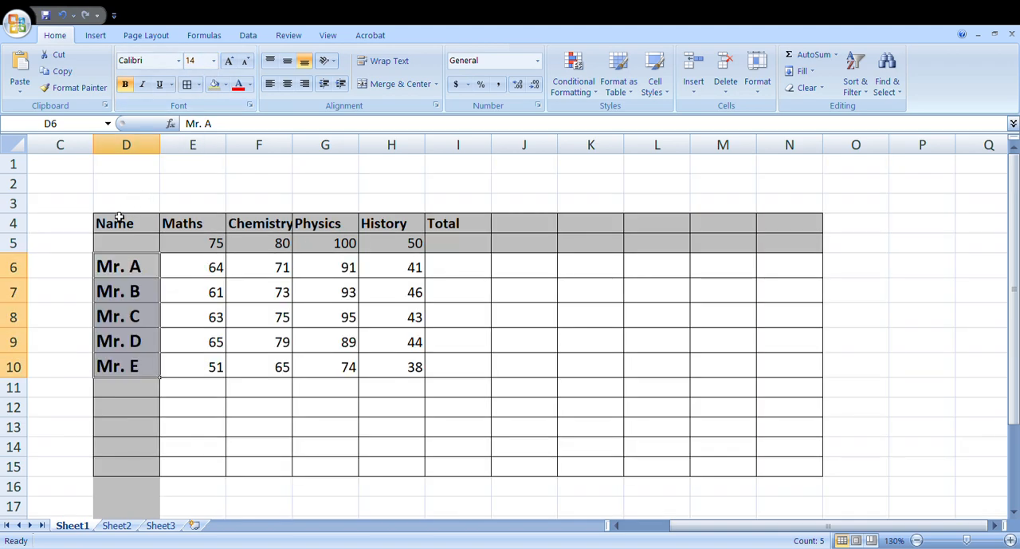
Step: Set the font size of the whole heading row 4 to 14
{"action": "left_click_drag", "start_coordinate": [119, 226], "coordinate": [522, 226]}
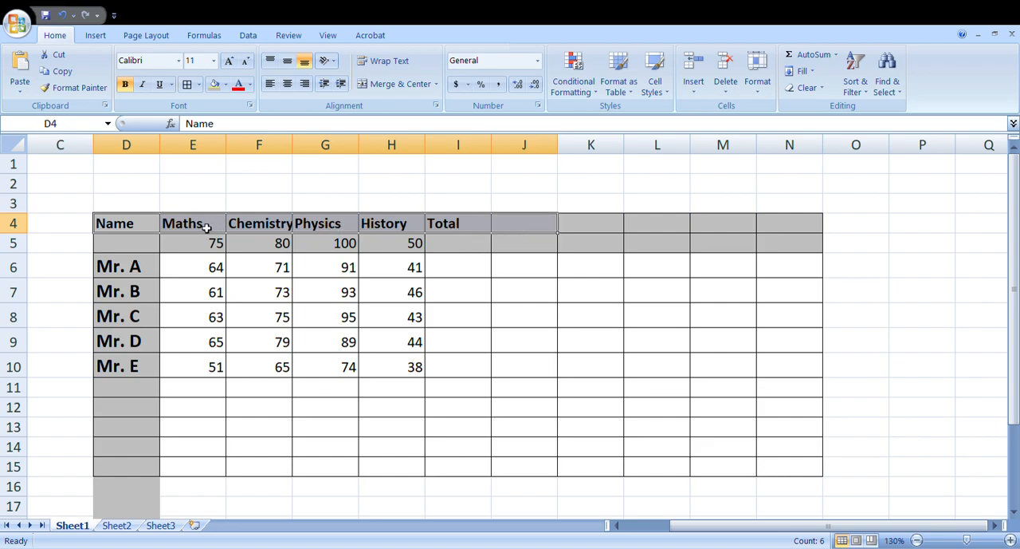
{"action": "left_click", "coordinate": [24, 227]}
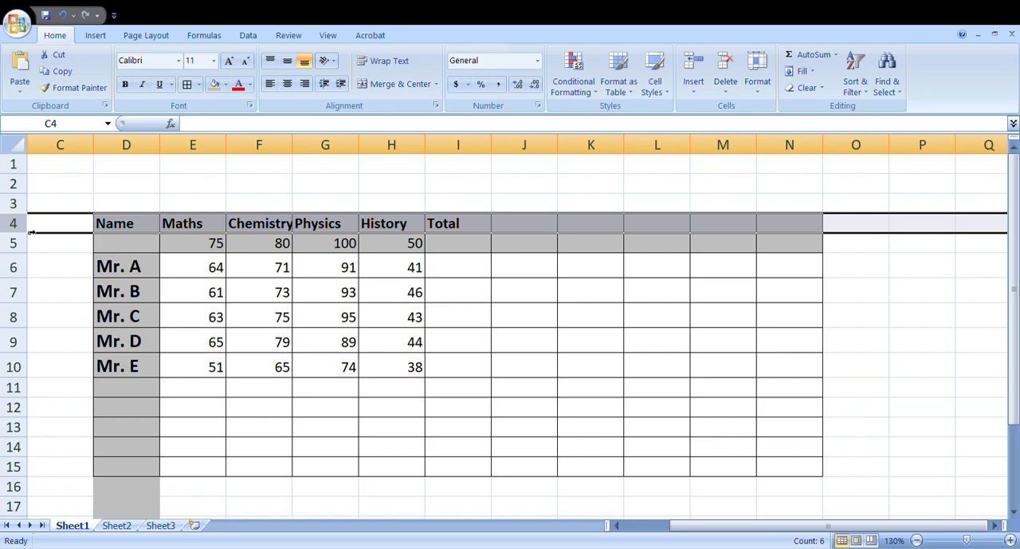
{"action": "left_click", "coordinate": [192, 61]}
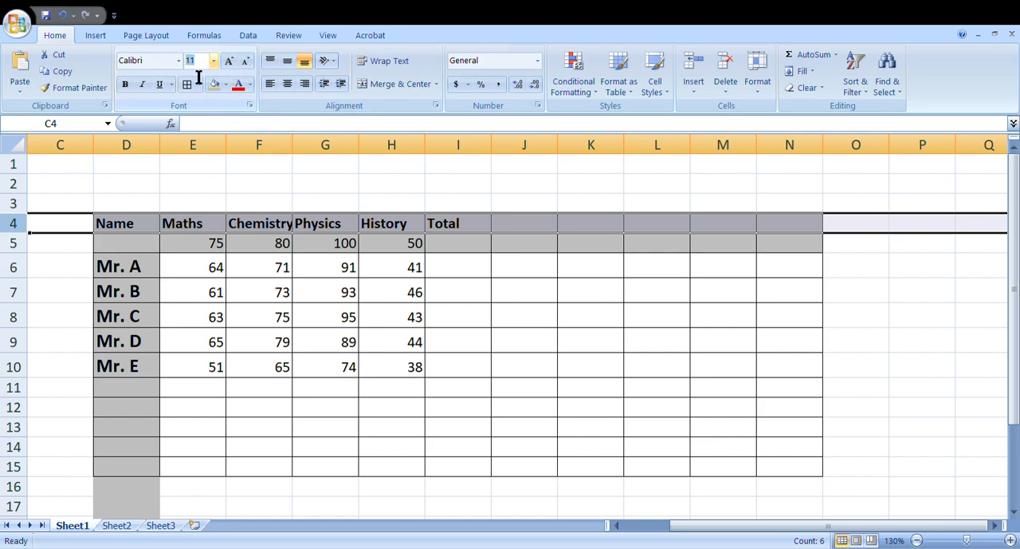
{"action": "type", "text": "14"}
{"action": "key", "text": "Return"}
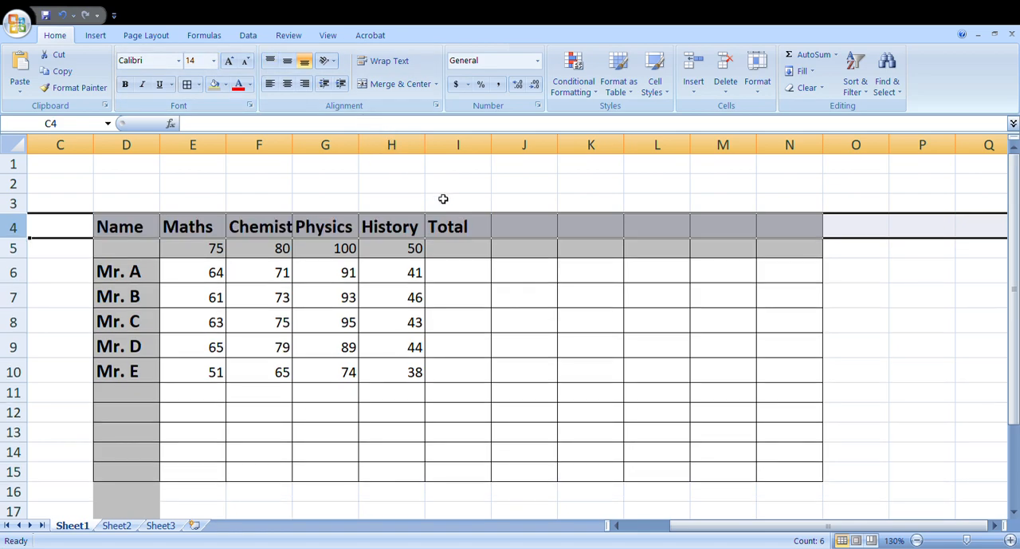
Step: Widen columns E to H so the Maths, Chemistry, Physics and History headings fit with room to spare
{"action": "left_click_drag", "start_coordinate": [230, 146], "coordinate": [256, 146]}
{"action": "left_click_drag", "start_coordinate": [321, 144], "coordinate": [350, 144]}
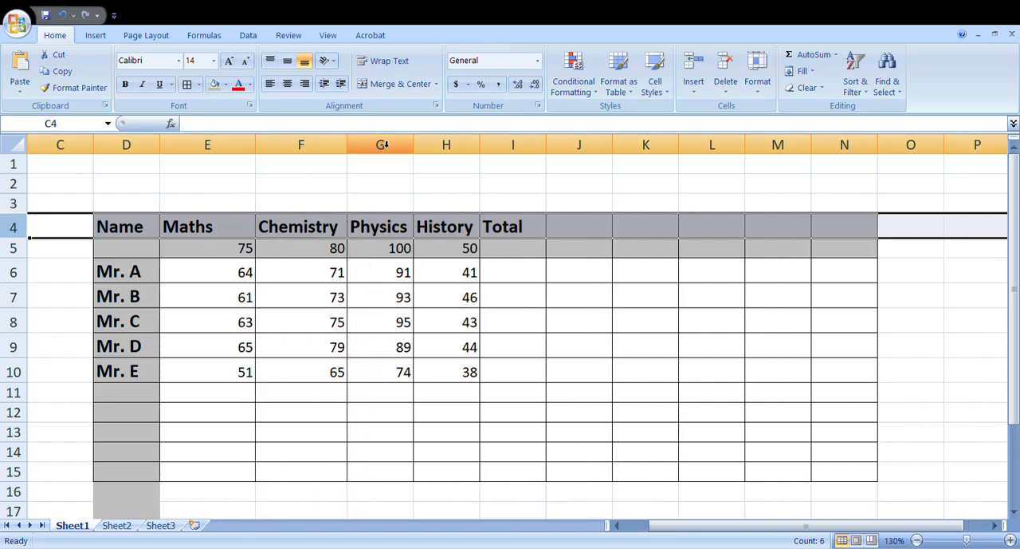
{"action": "left_click_drag", "start_coordinate": [416, 145], "coordinate": [450, 145]}
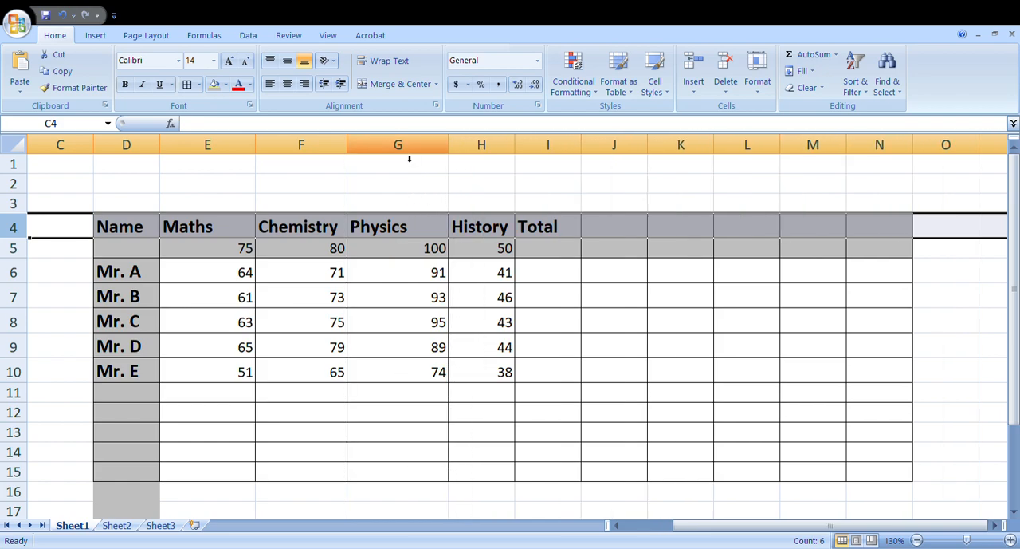
{"action": "left_click_drag", "start_coordinate": [348, 146], "coordinate": [368, 146]}
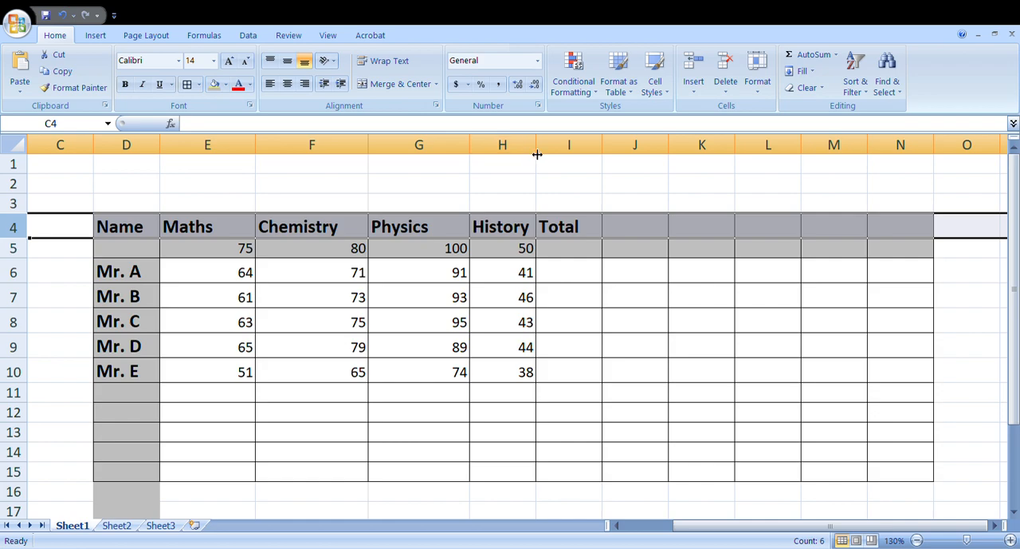
{"action": "left_click_drag", "start_coordinate": [542, 154], "coordinate": [558, 156]}
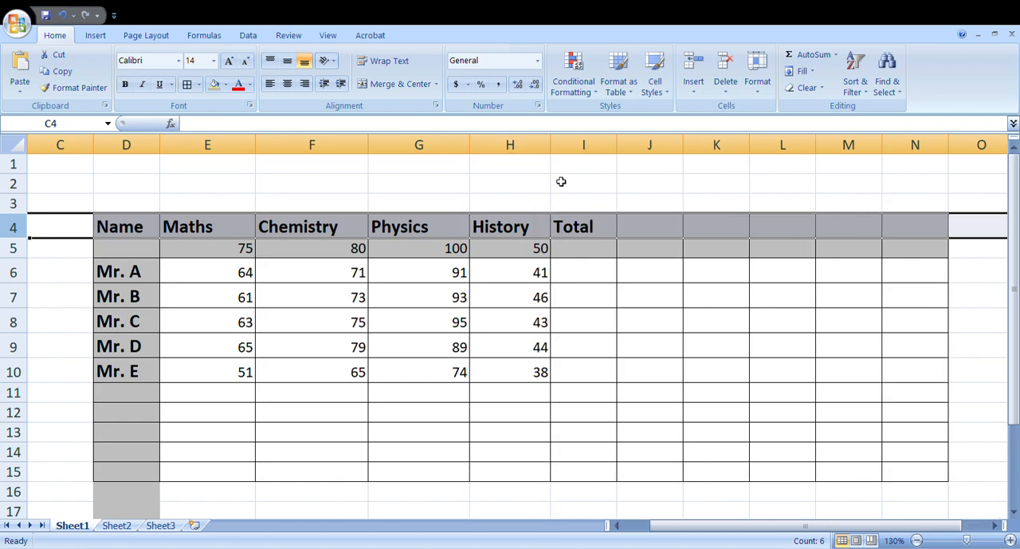
Step: Make the whole Total column I bold
{"action": "left_click", "coordinate": [592, 256]}
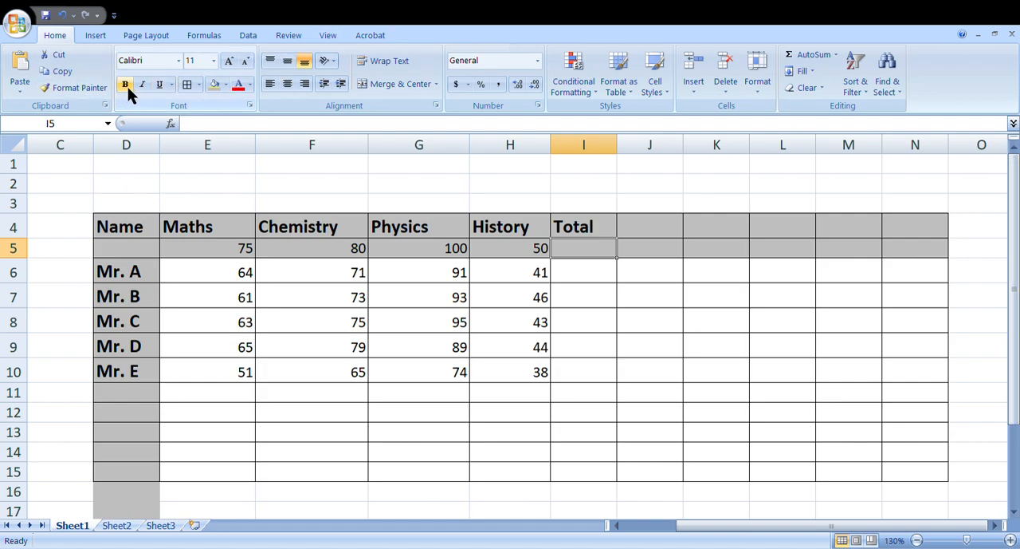
{"action": "left_click", "coordinate": [600, 154]}
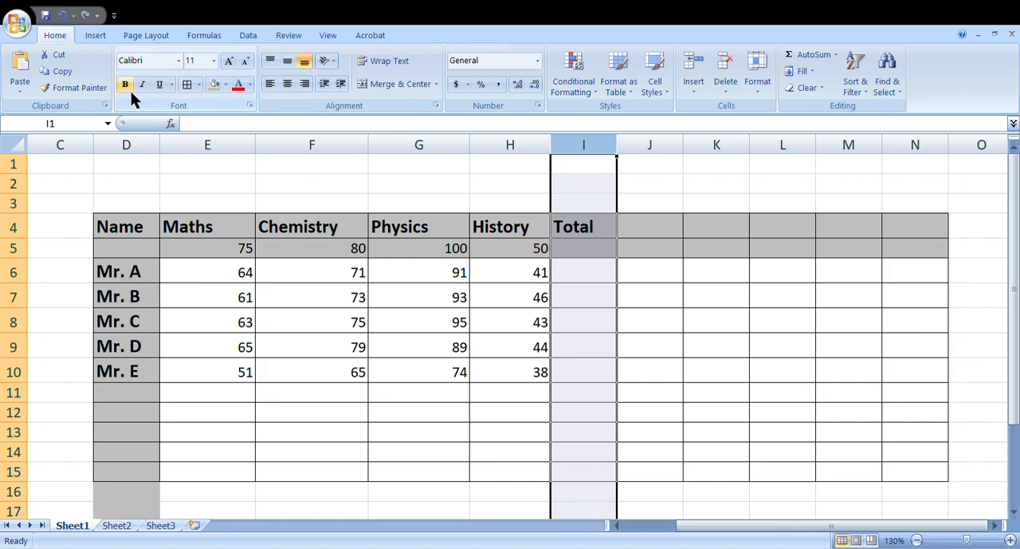
{"action": "left_click", "coordinate": [591, 275]}
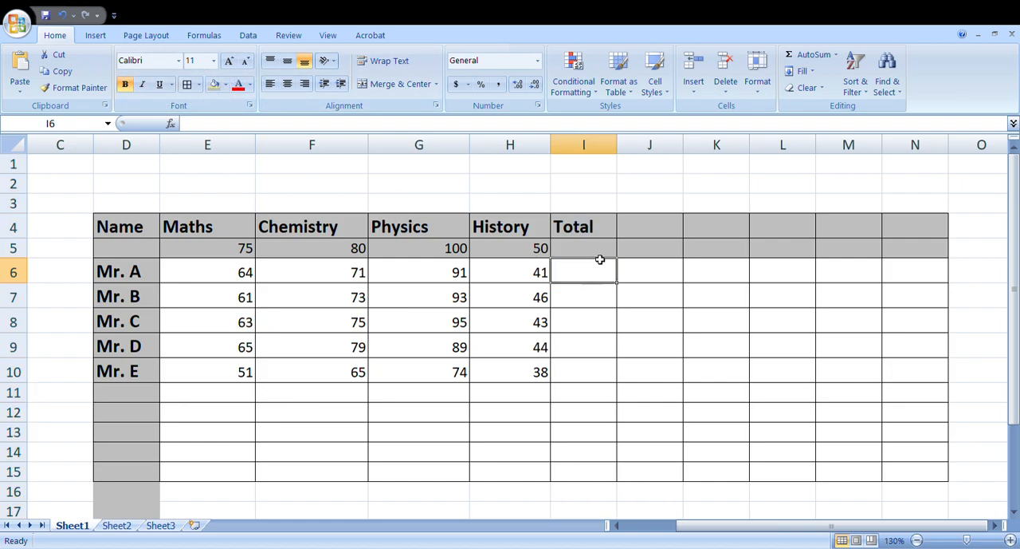
Step: Enter a SUM formula in I5 that adds the subject numbers in E5:H5
{"action": "left_click", "coordinate": [597, 251]}
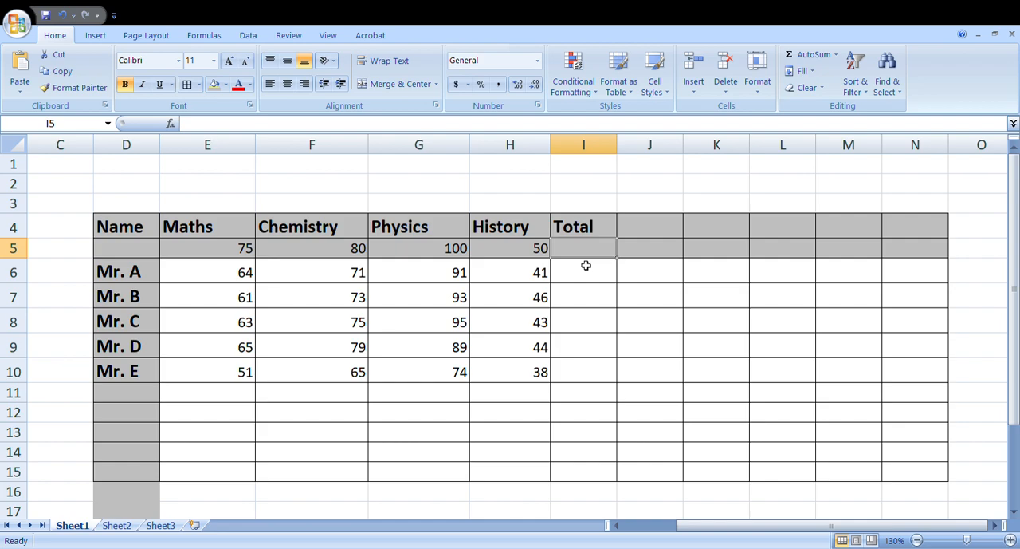
{"action": "type", "text": "="}
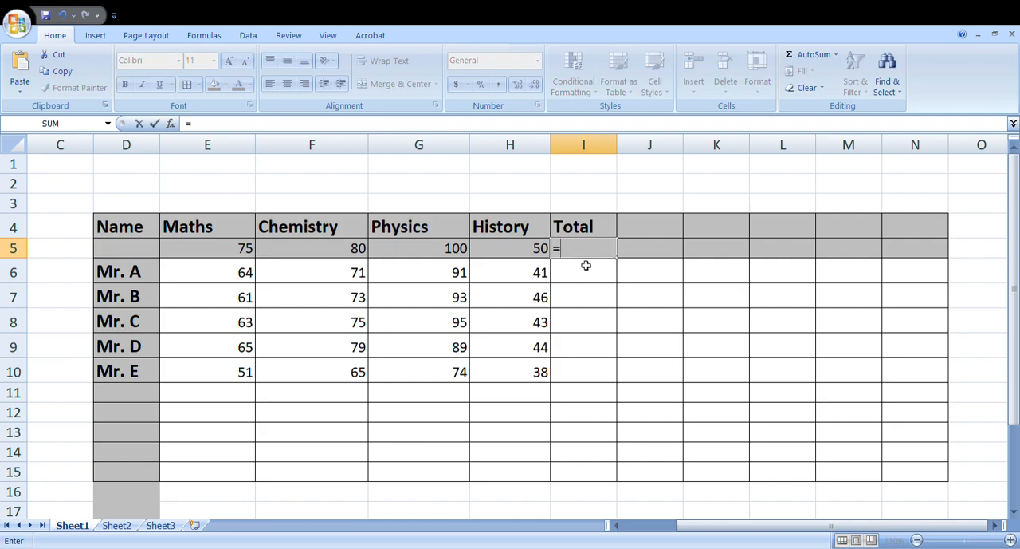
{"action": "type", "text": "sum("}
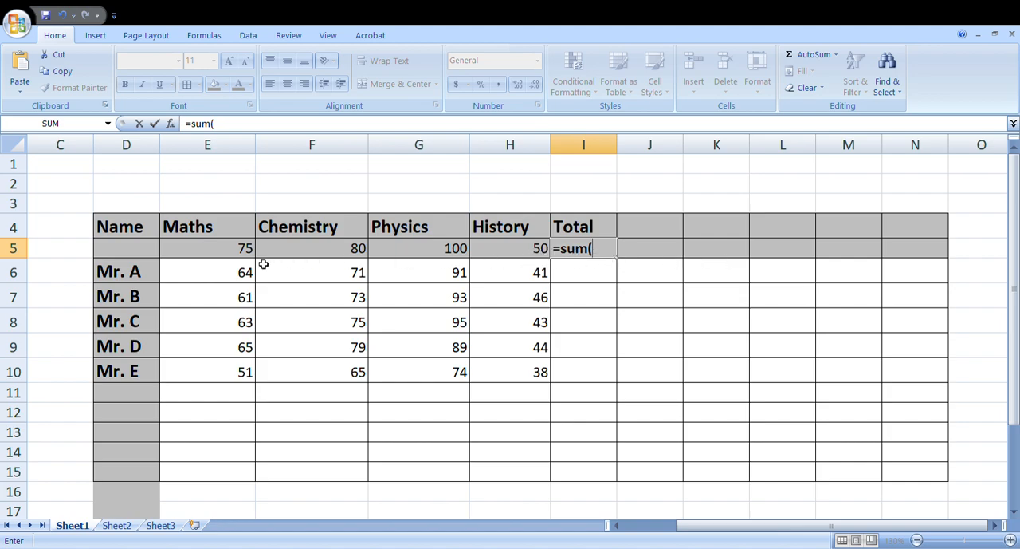
{"action": "left_click_drag", "start_coordinate": [239, 252], "coordinate": [539, 252]}
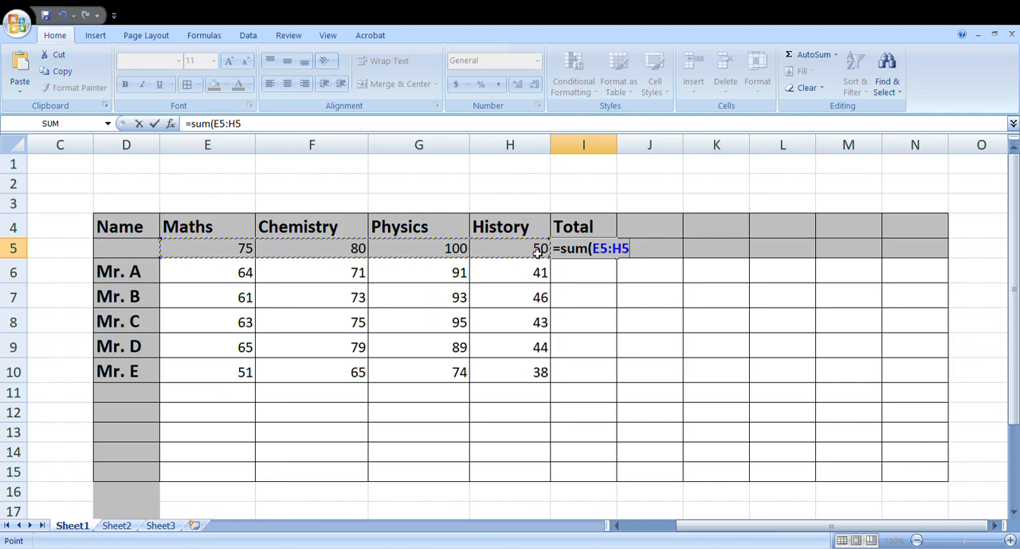
{"action": "left_click", "coordinate": [539, 248]}
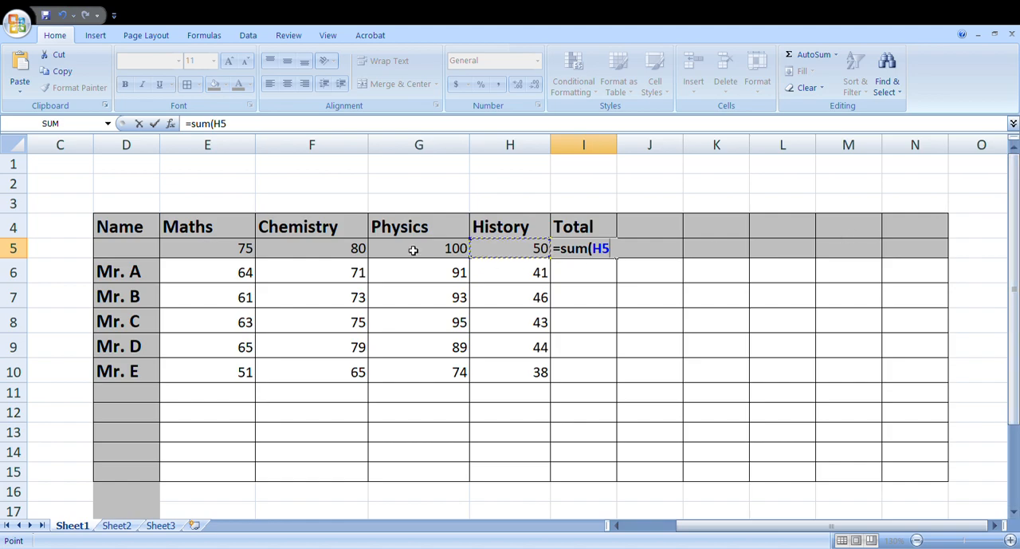
{"action": "key", "text": "ctrl+shift+Left"}
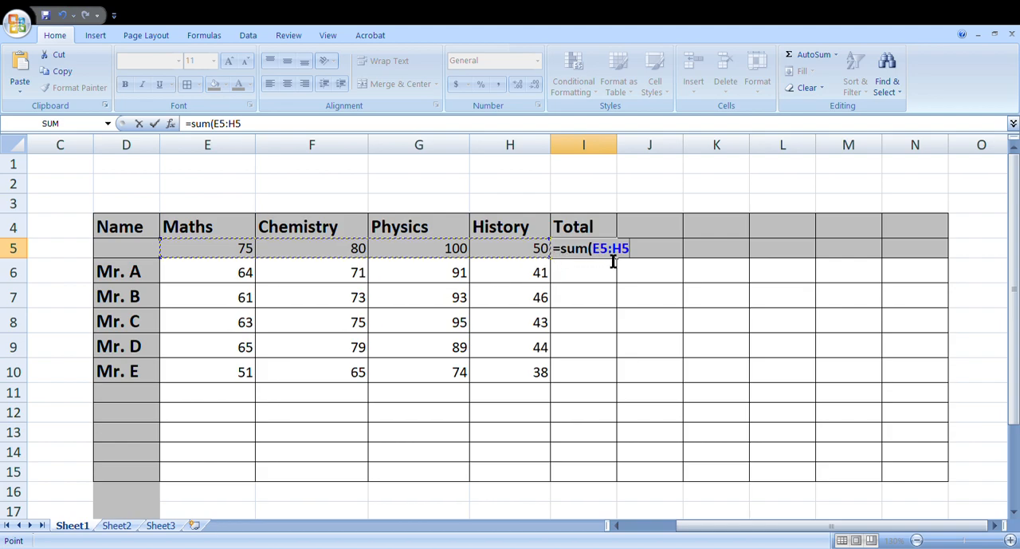
{"action": "key", "text": "Return"}
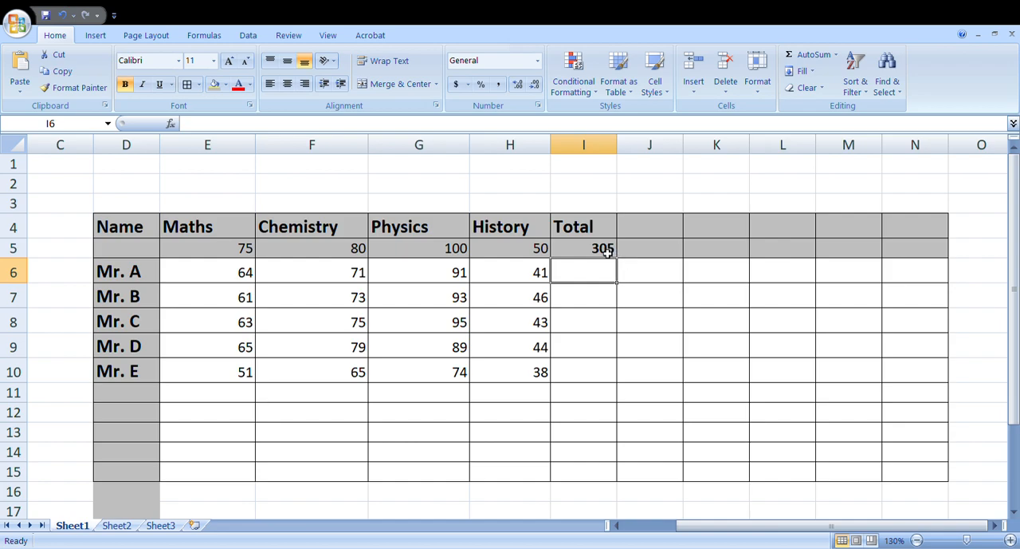
Step: Fill the SUM formula from I5 down to I10 to total every student's marks
{"action": "left_click", "coordinate": [251, 253]}
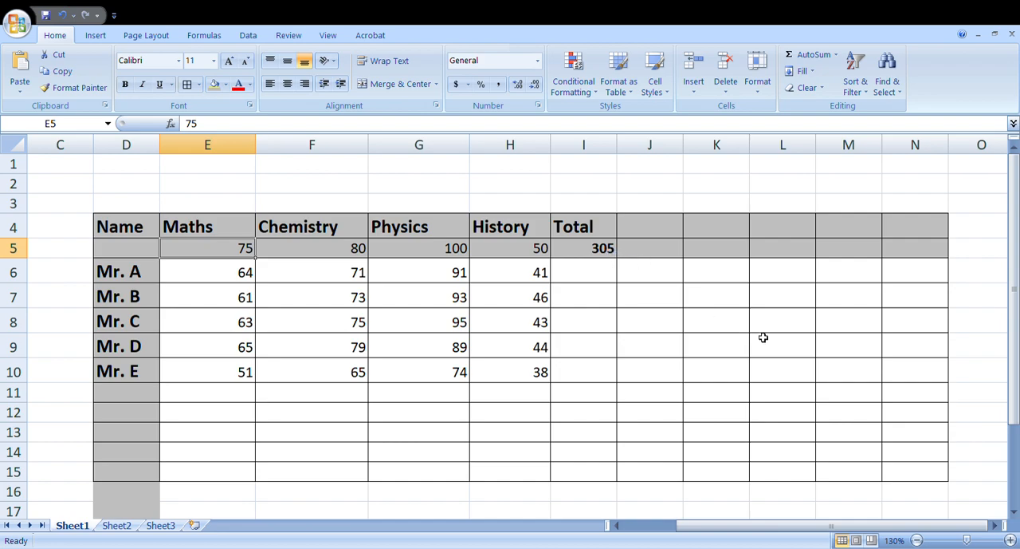
{"action": "left_click", "coordinate": [599, 275]}
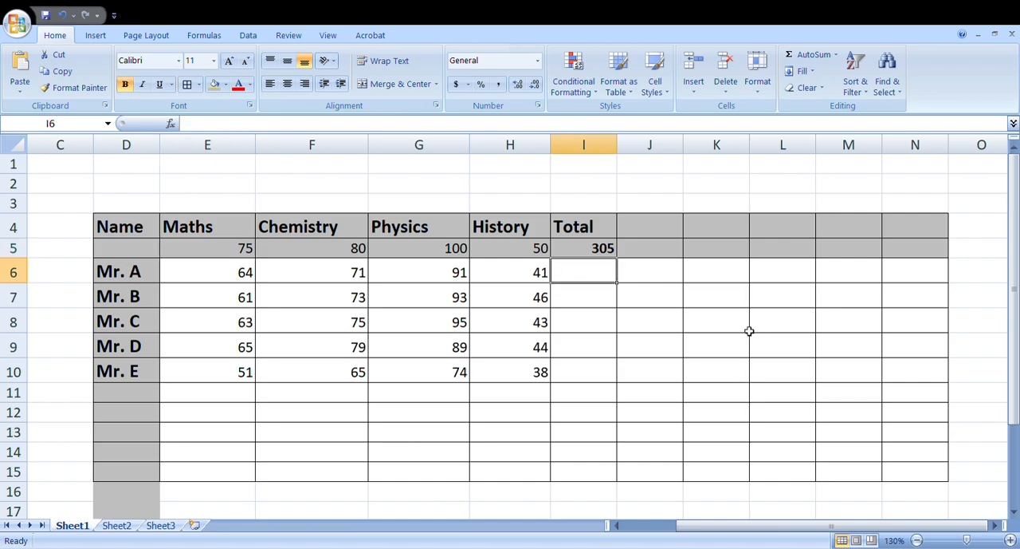
{"action": "left_click", "coordinate": [603, 249]}
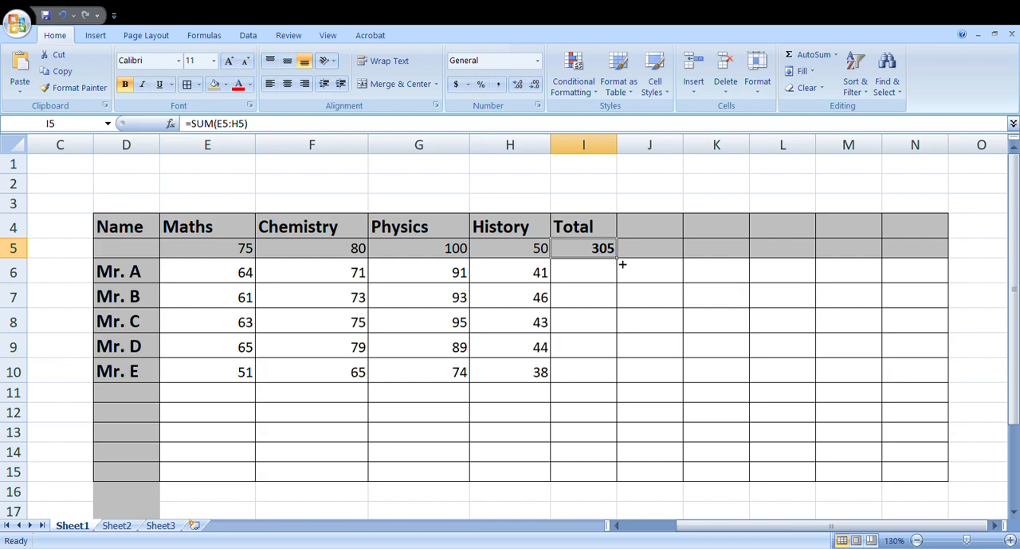
{"action": "left_click_drag", "start_coordinate": [623, 264], "coordinate": [615, 382]}
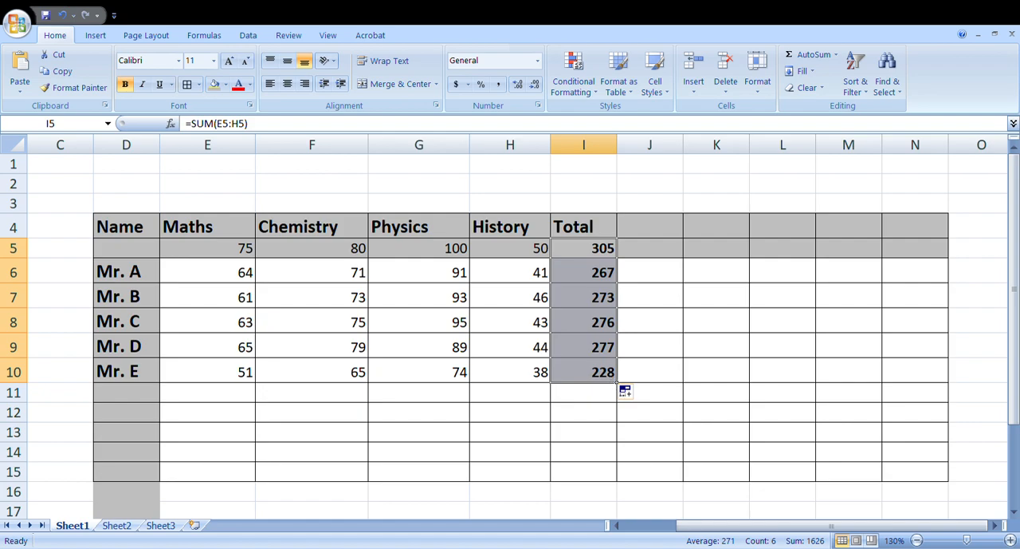